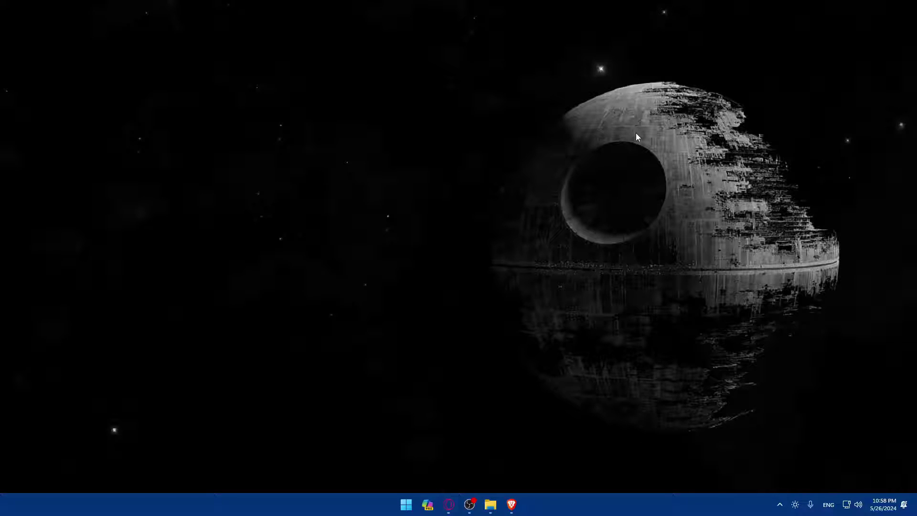
# - Launch the browser, load godaddy.com, and open the signed-in account menu
pyautogui.click(511, 505)
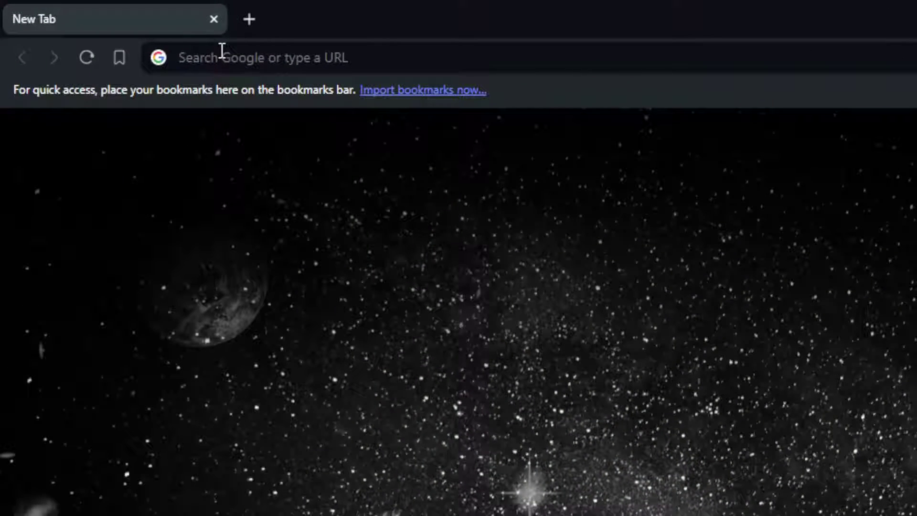
pyautogui.click(115, 28)
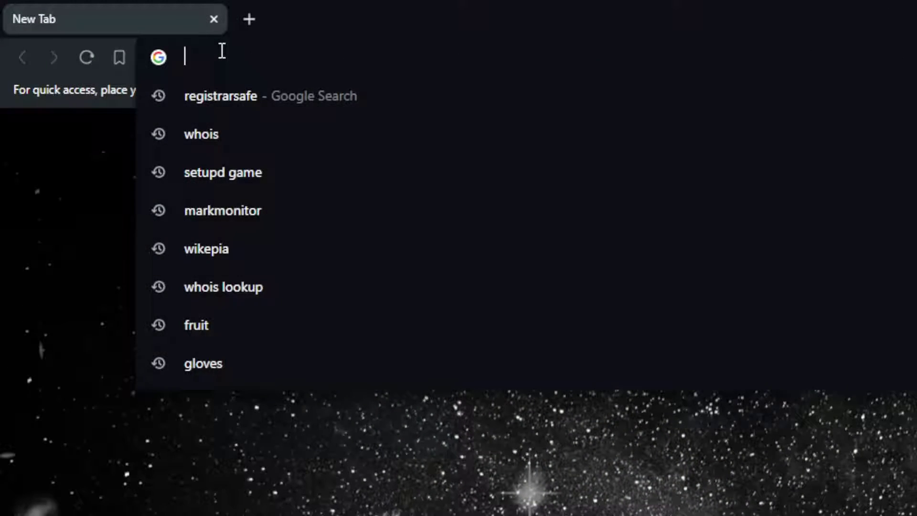
pyautogui.write('godaddy')
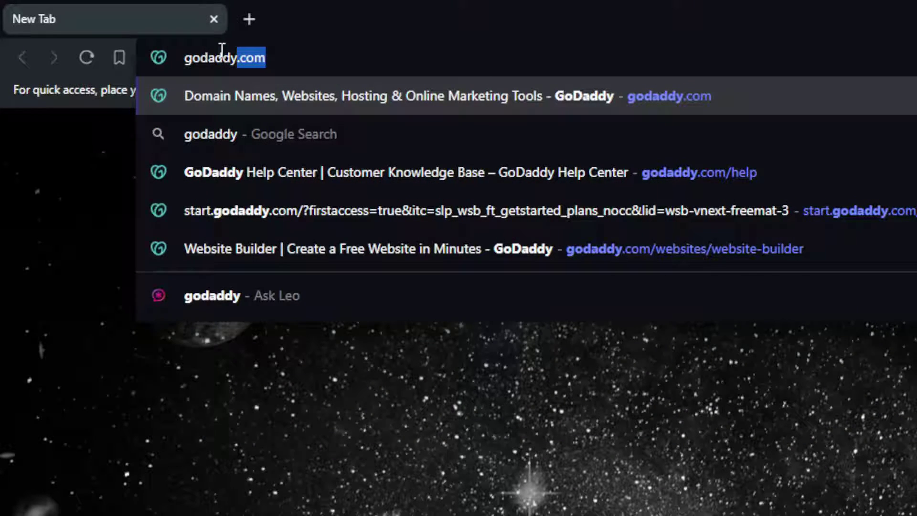
pyautogui.write('.com')
pyautogui.press('Return')
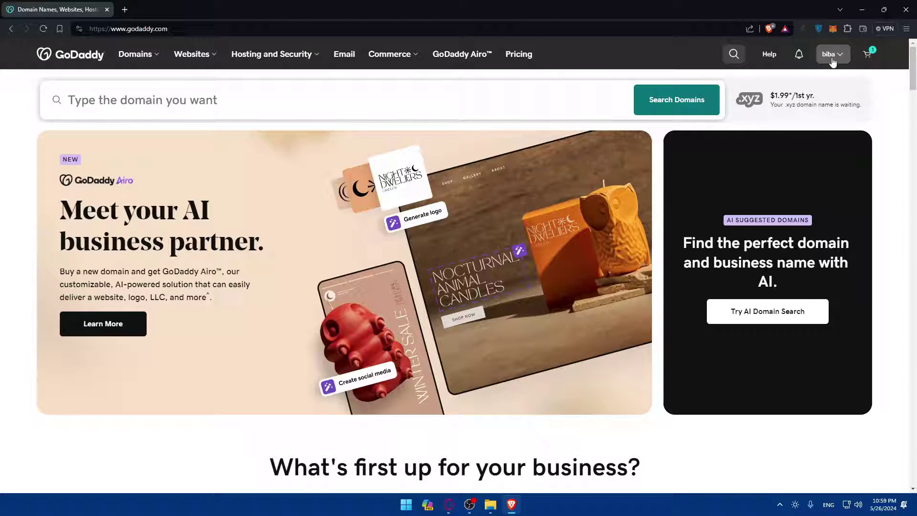
pyautogui.click(833, 57)
# - Open the Omix Store dashboard from My Products and launch Edit Website in a new tab
pyautogui.click(831, 54)
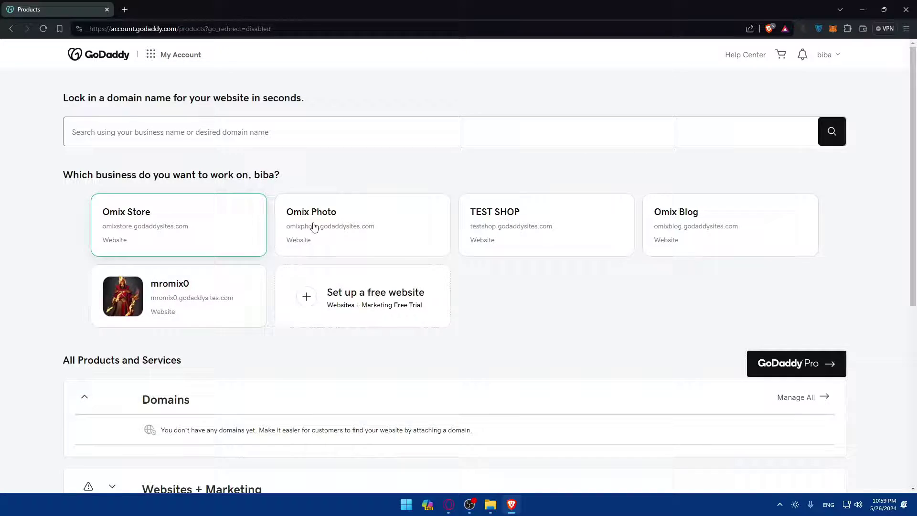
pyautogui.click(231, 233)
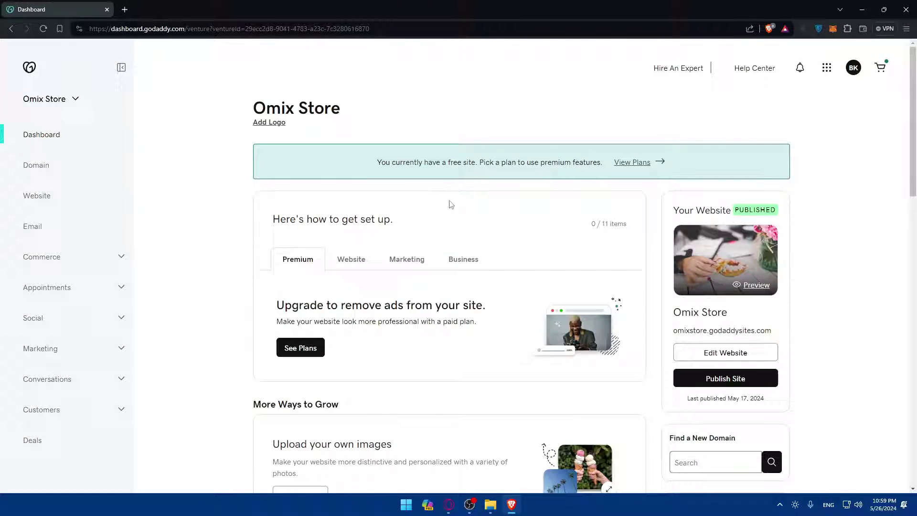
pyautogui.click(76, 100)
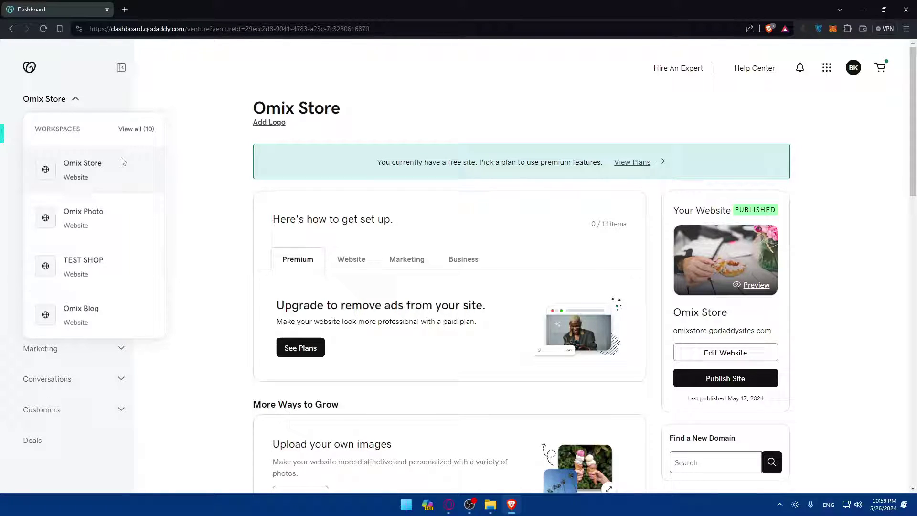
pyautogui.click(187, 166)
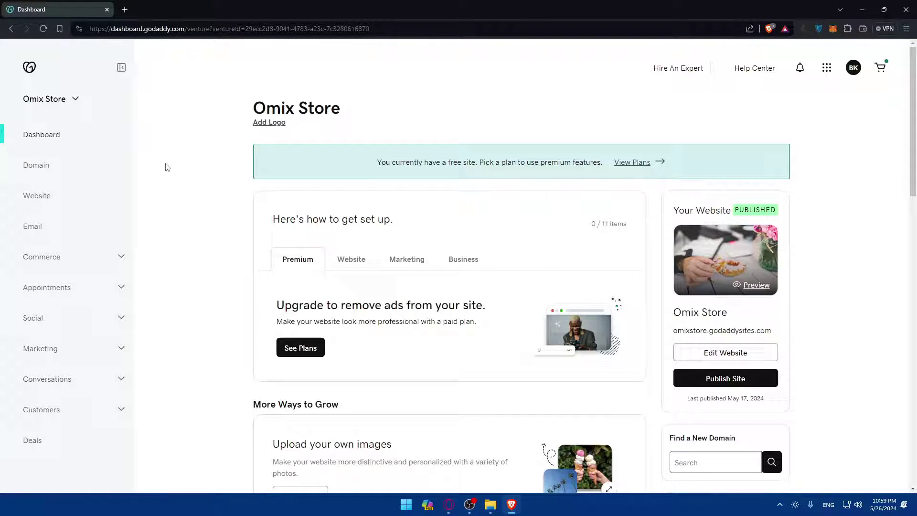
pyautogui.rightClick(725, 352)
# - Open the Omix Store editor and select the Our Team description, undoing an accidental edit
pyautogui.click(750, 363)
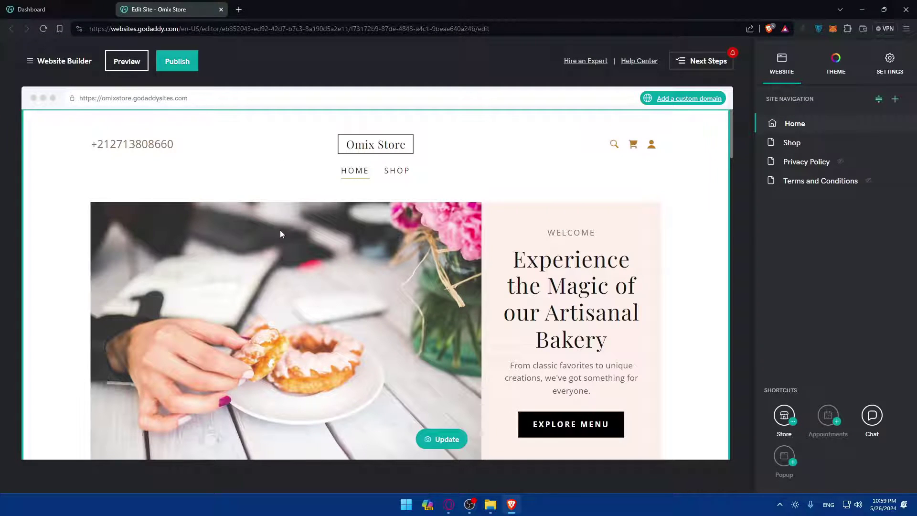
pyautogui.scroll(-5, 481, 182)
pyautogui.scroll(-5, 458, 249)
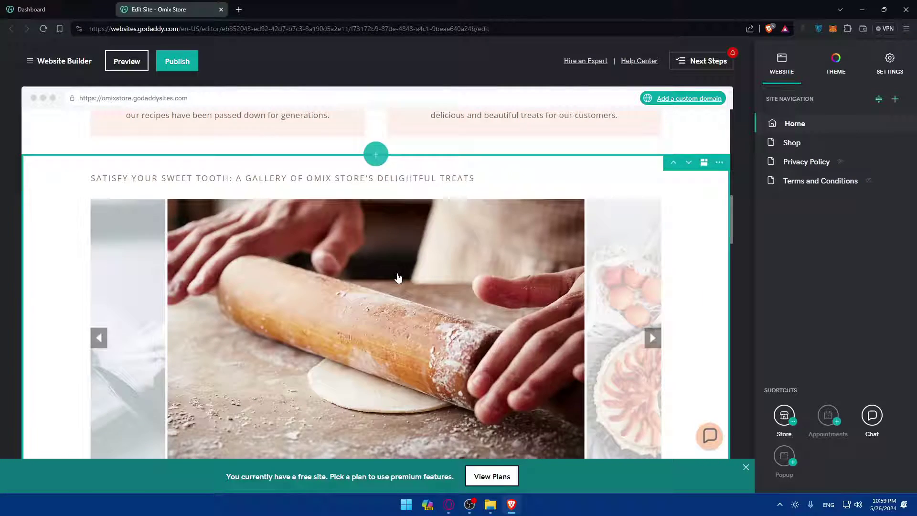
pyautogui.scroll(2, 426, 249)
pyautogui.click(527, 256)
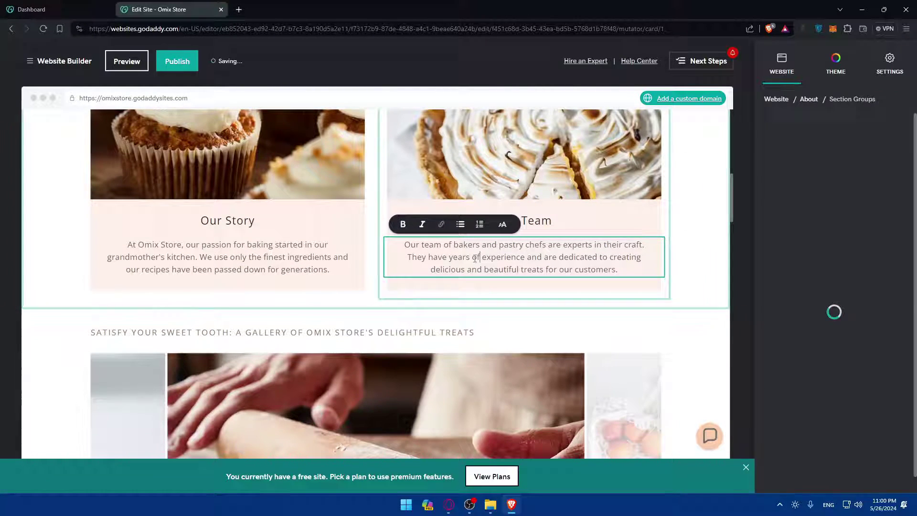
pyautogui.moveTo(628, 270); pyautogui.dragTo(404, 244)
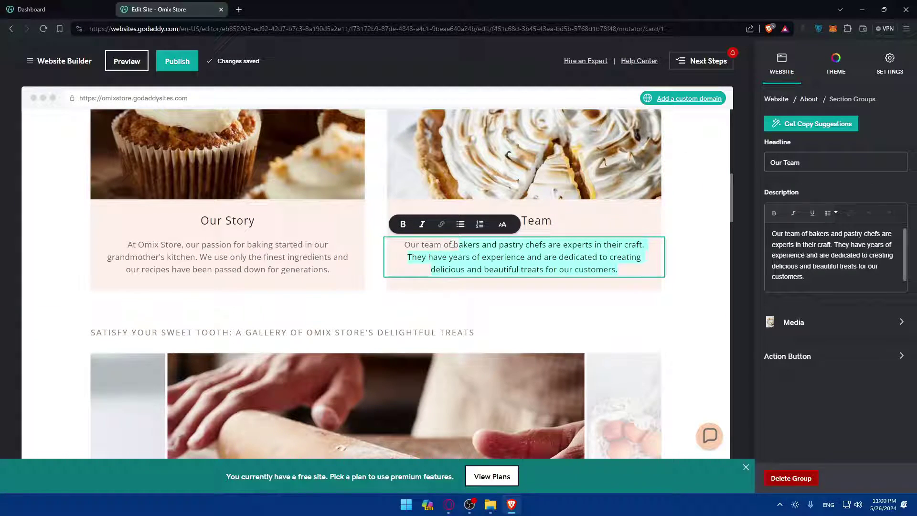
pyautogui.click(778, 216)
pyautogui.press('Delete')
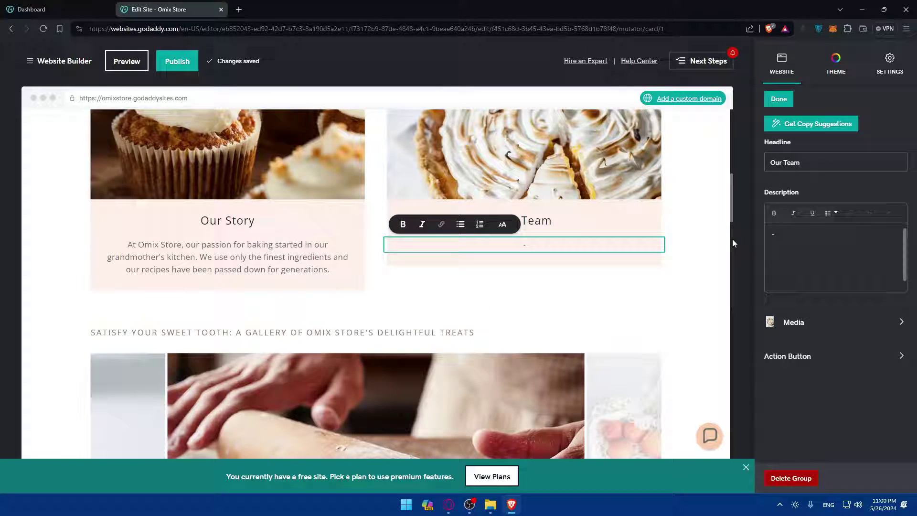
pyautogui.hotkey('ctrl', 'z')
# - Inspect the Our Team headline, action button and image description settings without changing them
pyautogui.doubleClick(812, 163)
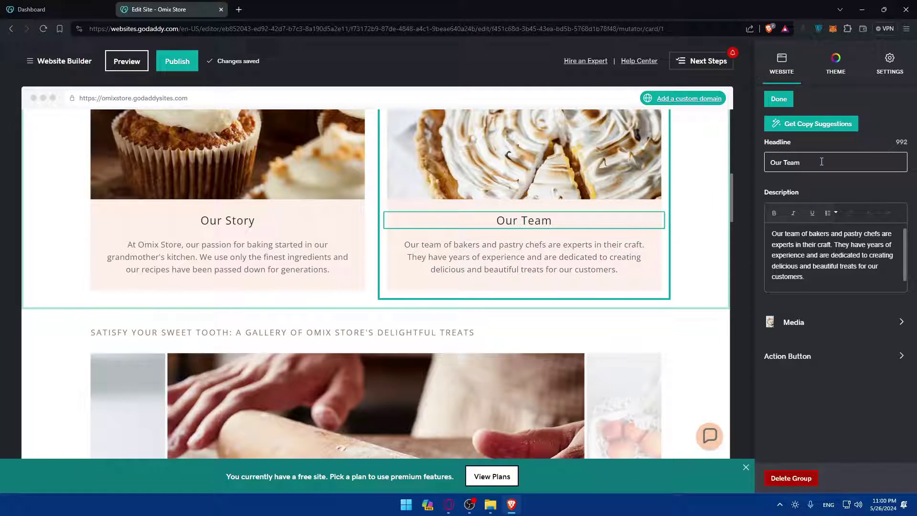
pyautogui.click(824, 163)
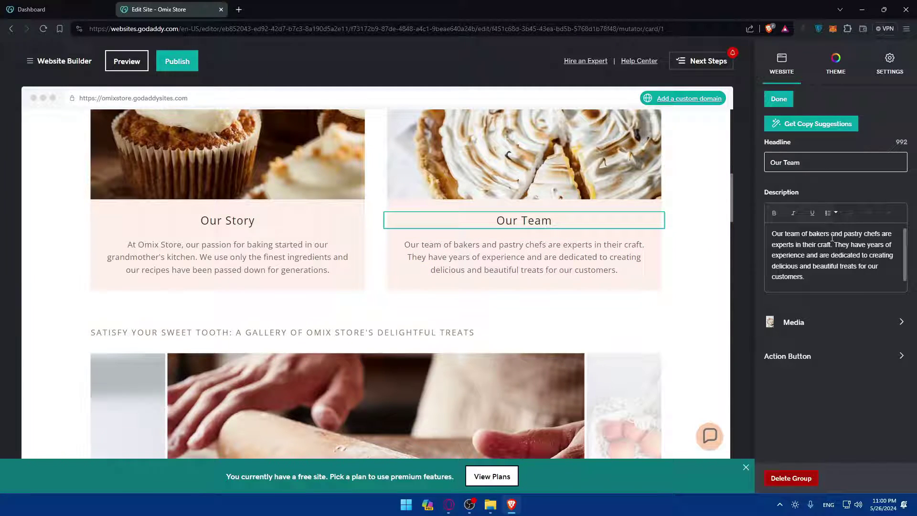
pyautogui.click(831, 356)
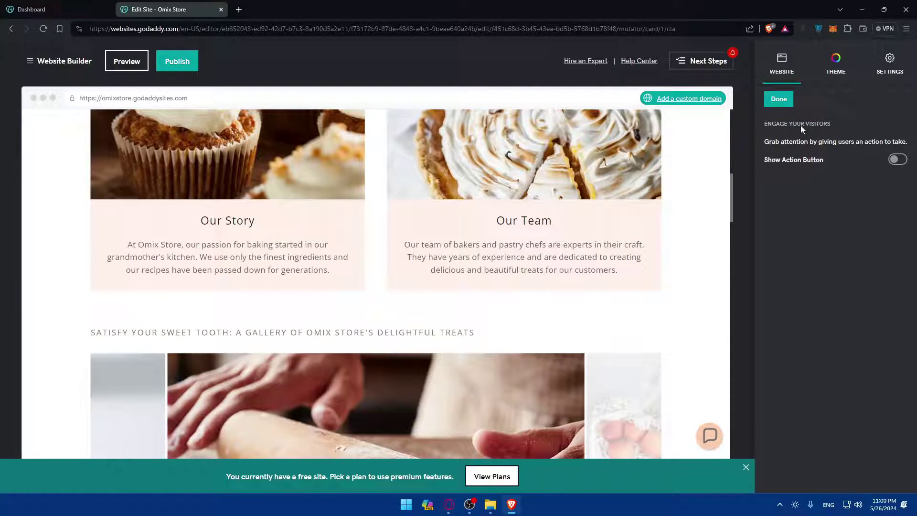
pyautogui.click(800, 125)
pyautogui.click(838, 324)
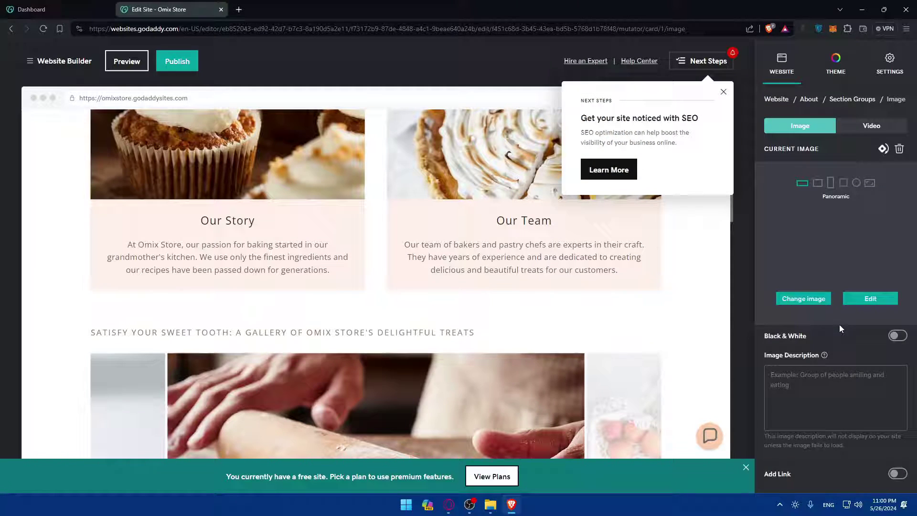
pyautogui.scroll(-1, 878, 240)
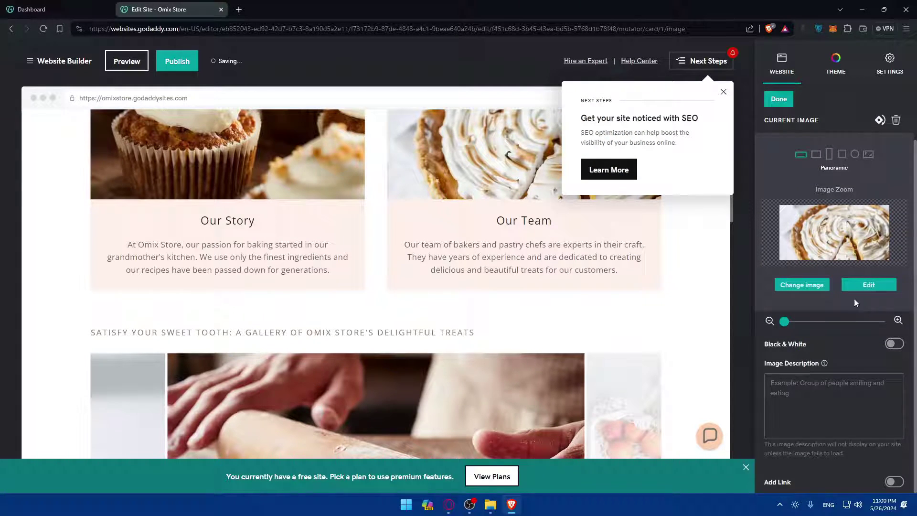
pyautogui.click(834, 416)
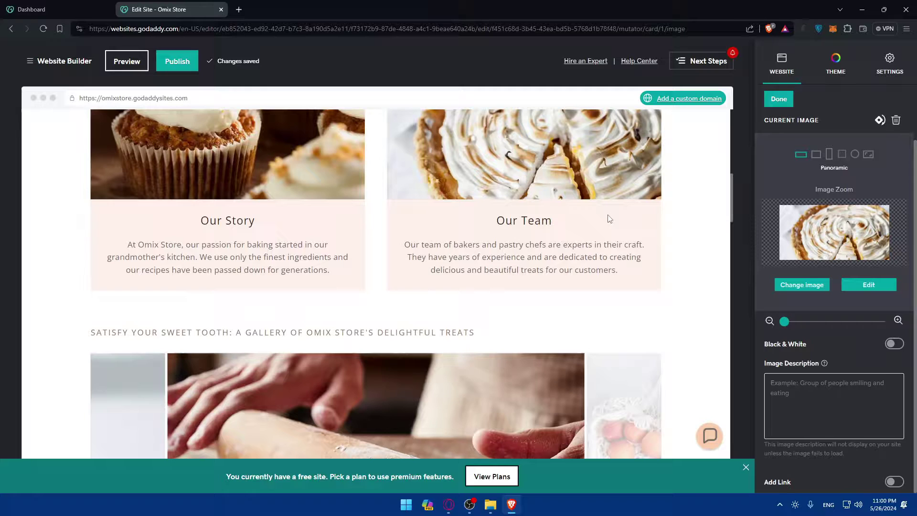
# - Try list styles, underline and bold on the Our Team description, then revert them
pyautogui.click(608, 257)
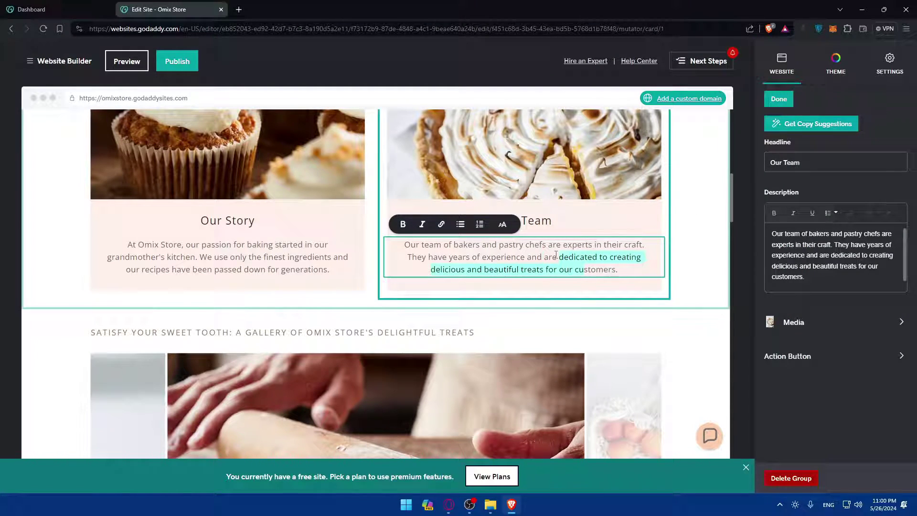
pyautogui.click(852, 213)
pyautogui.click(836, 213)
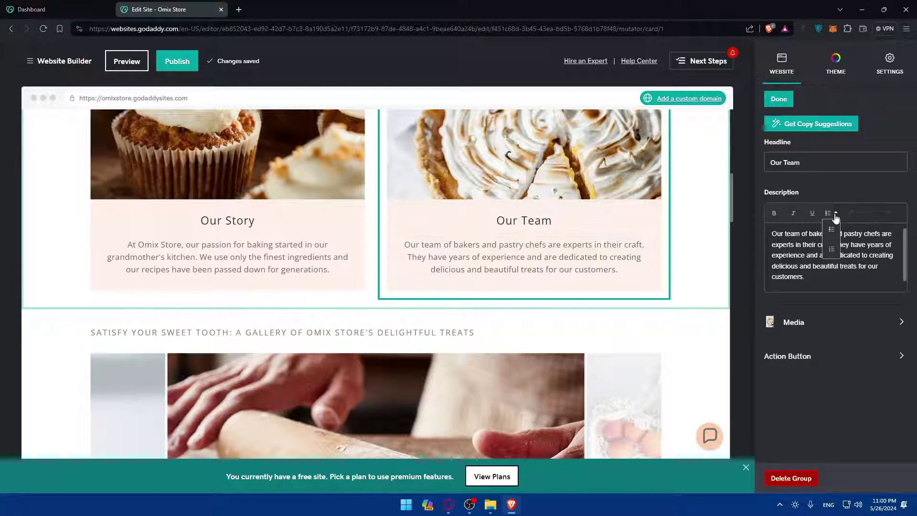
pyautogui.click(811, 227)
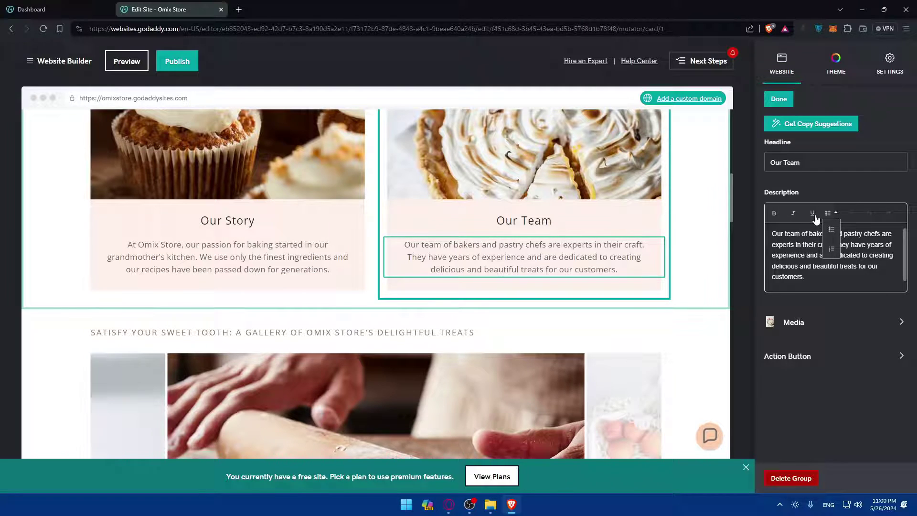
pyautogui.click(813, 214)
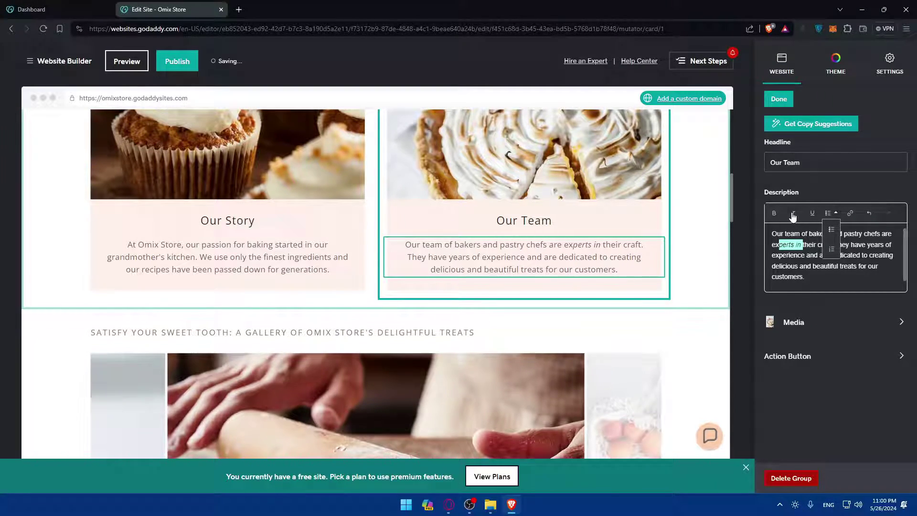
pyautogui.click(775, 213)
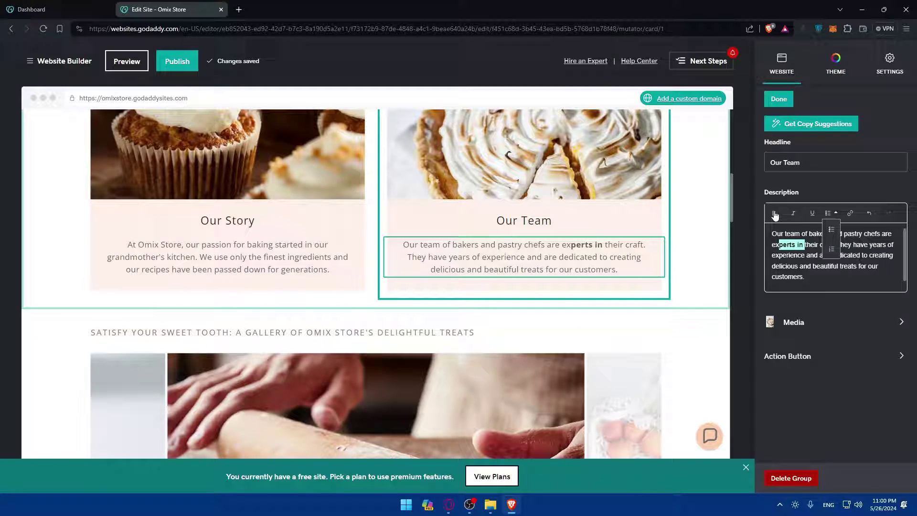
pyautogui.click(773, 212)
pyautogui.click(811, 213)
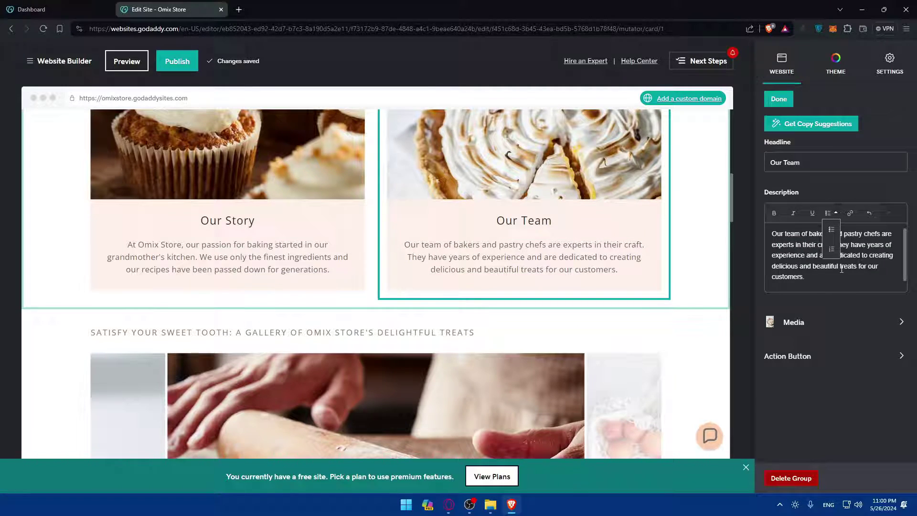
pyautogui.click(857, 247)
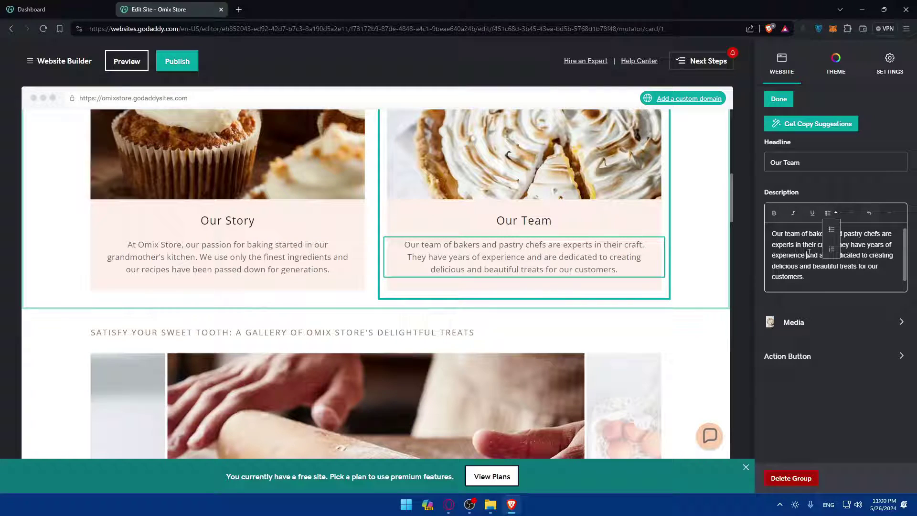
pyautogui.click(835, 213)
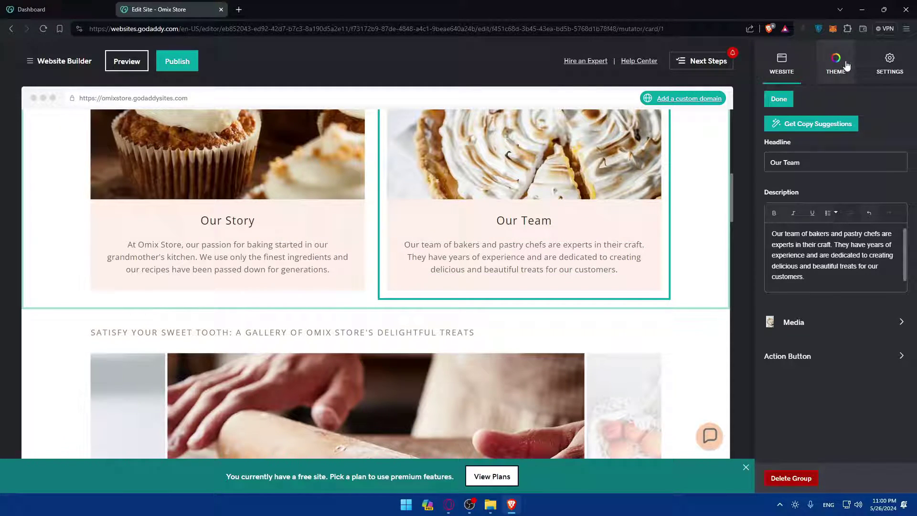
pyautogui.click(782, 64)
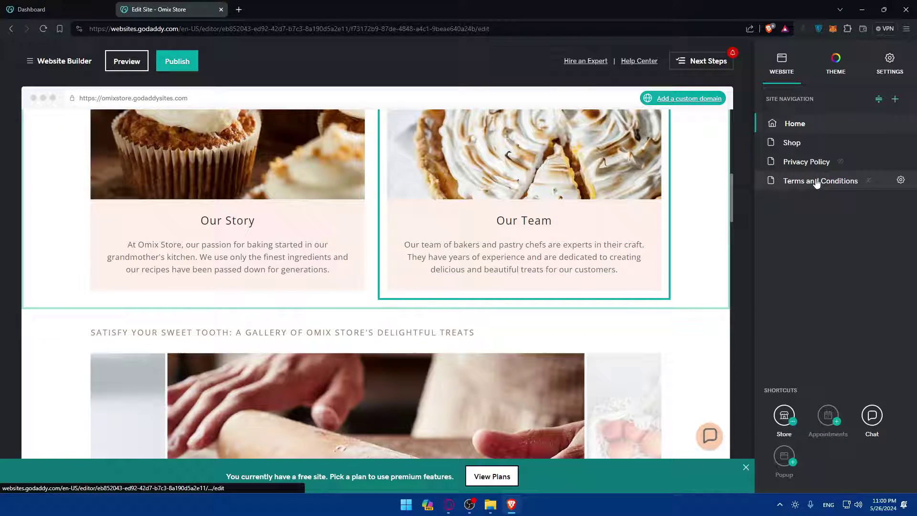
pyautogui.scroll(3, 502, 251)
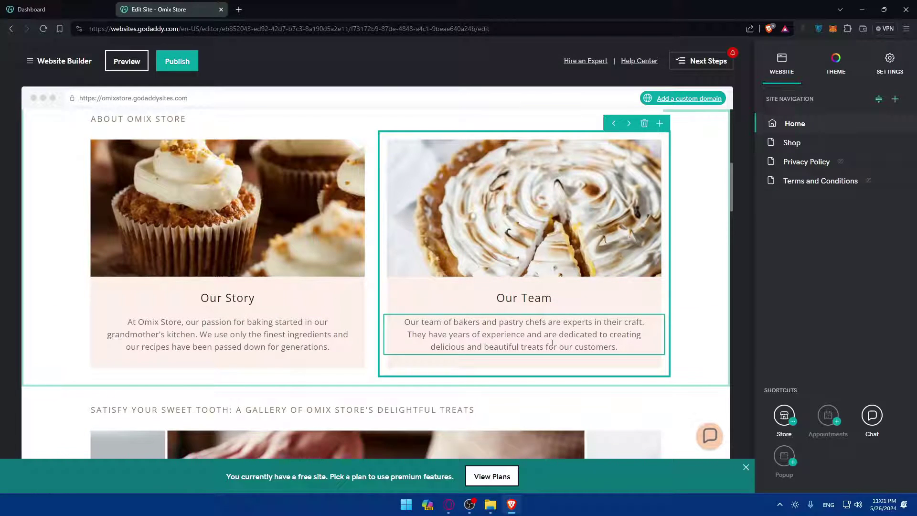
pyautogui.click(607, 339)
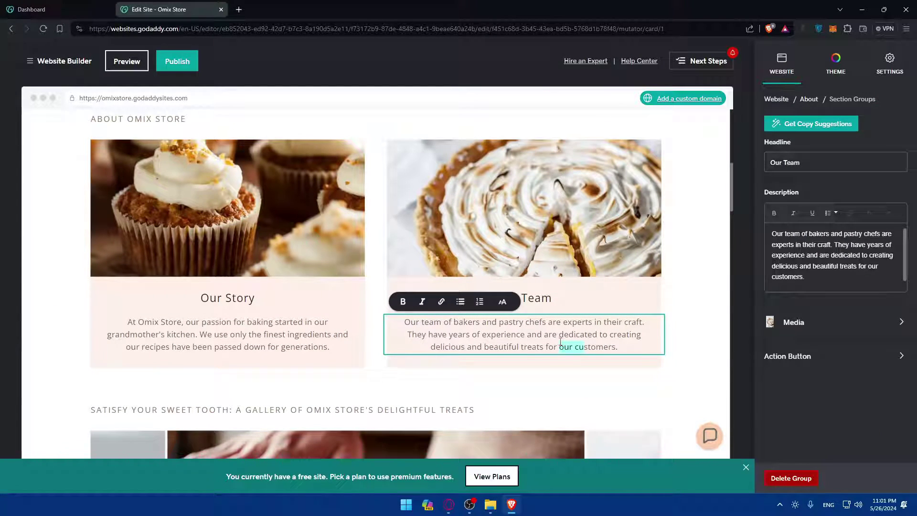
pyautogui.moveTo(559, 348); pyautogui.dragTo(586, 347)
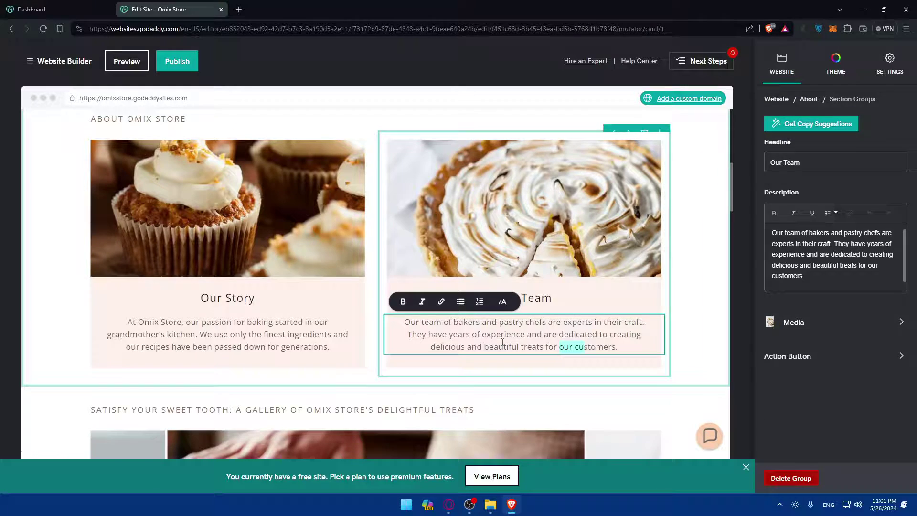
pyautogui.click(607, 344)
pyautogui.moveTo(618, 347); pyautogui.dragTo(405, 322)
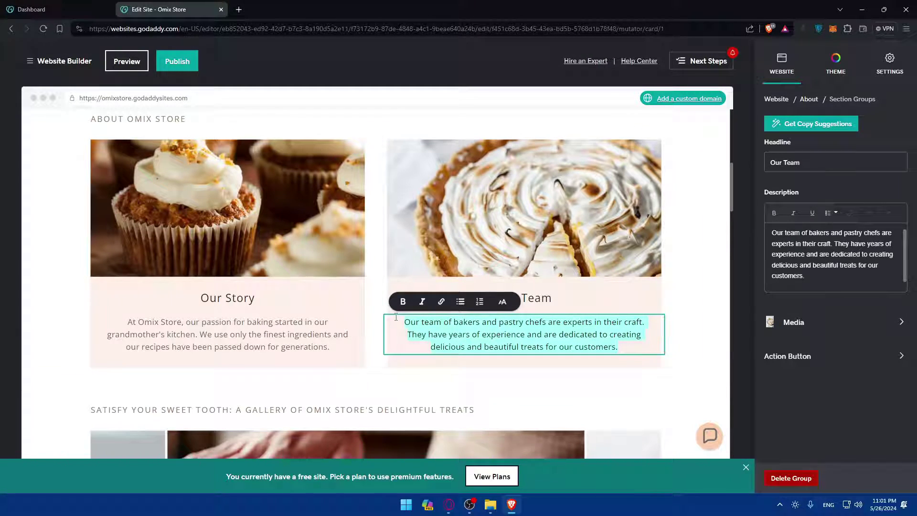
pyautogui.moveTo(227, 251)
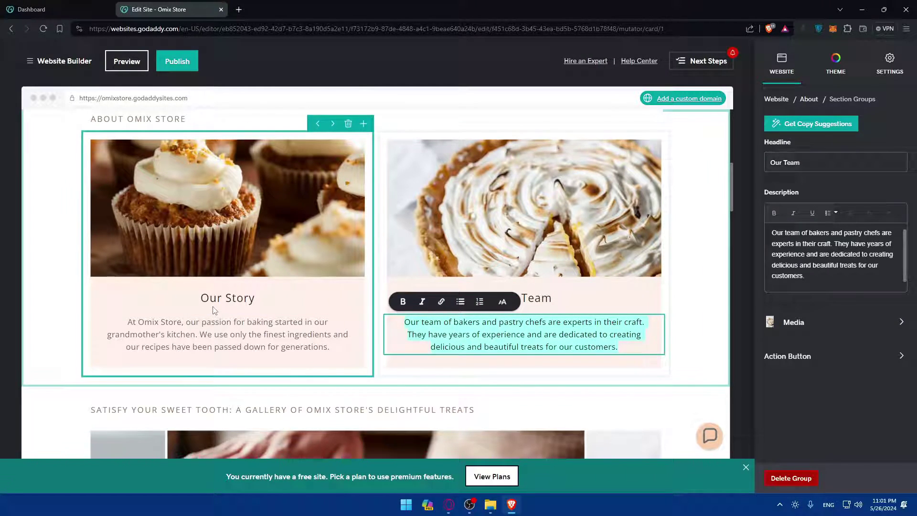
pyautogui.click(225, 297)
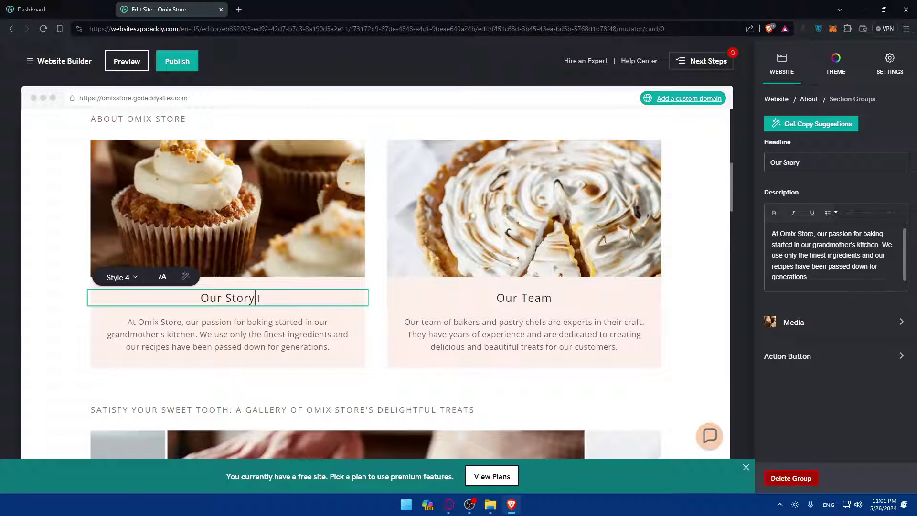
pyautogui.click(228, 333)
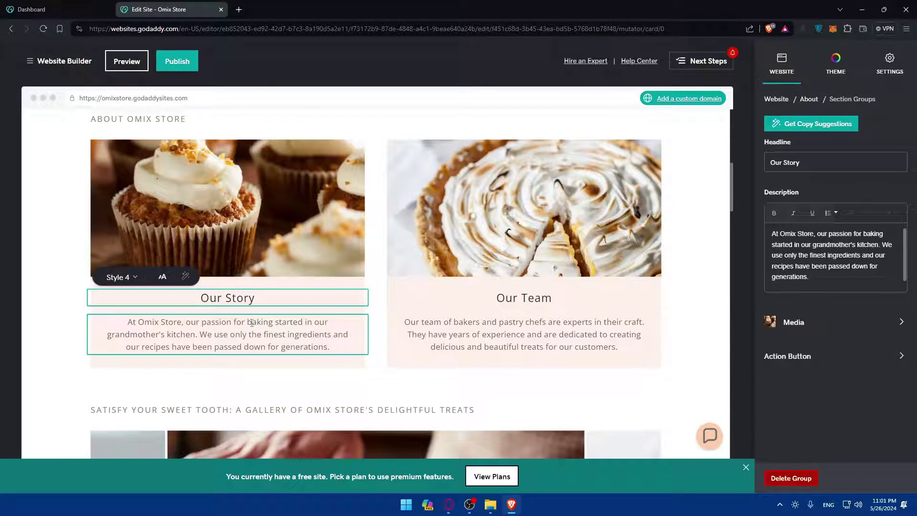
pyautogui.click(864, 164)
pyautogui.click(243, 297)
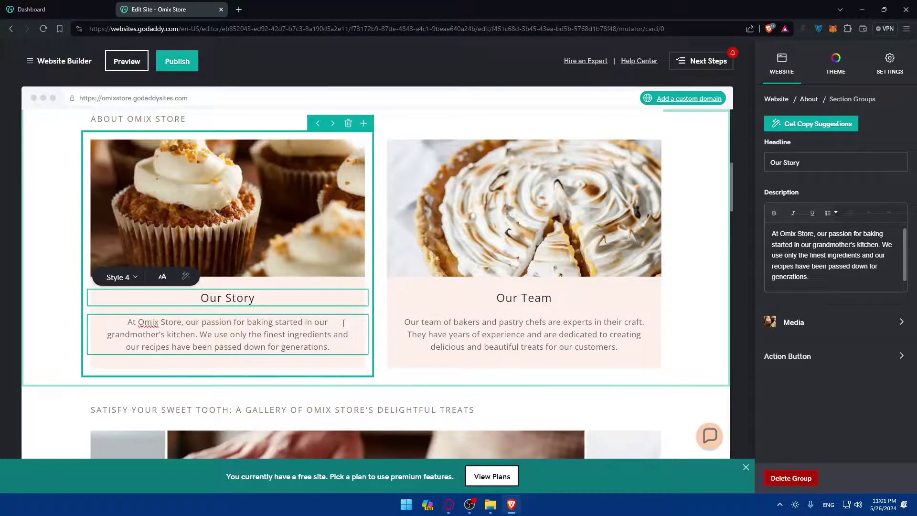
pyautogui.scroll(10, 346, 255)
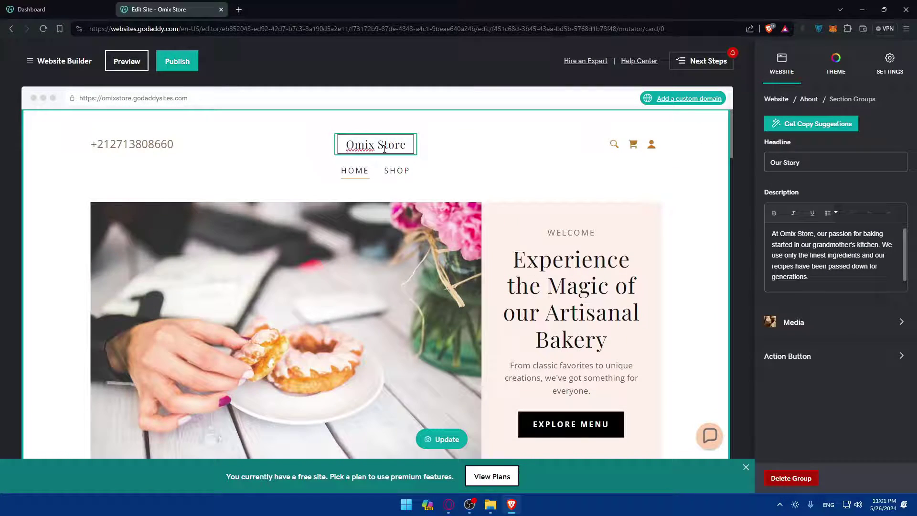
# - Select the Omix Store text logo and browse its fonts, keeping Playfair Display
pyautogui.click(373, 145)
pyautogui.click(406, 145)
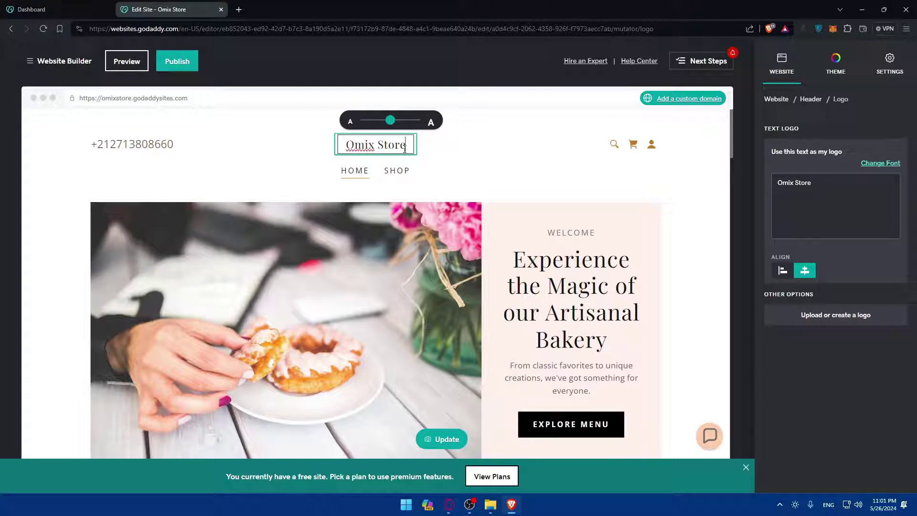
pyautogui.click(879, 164)
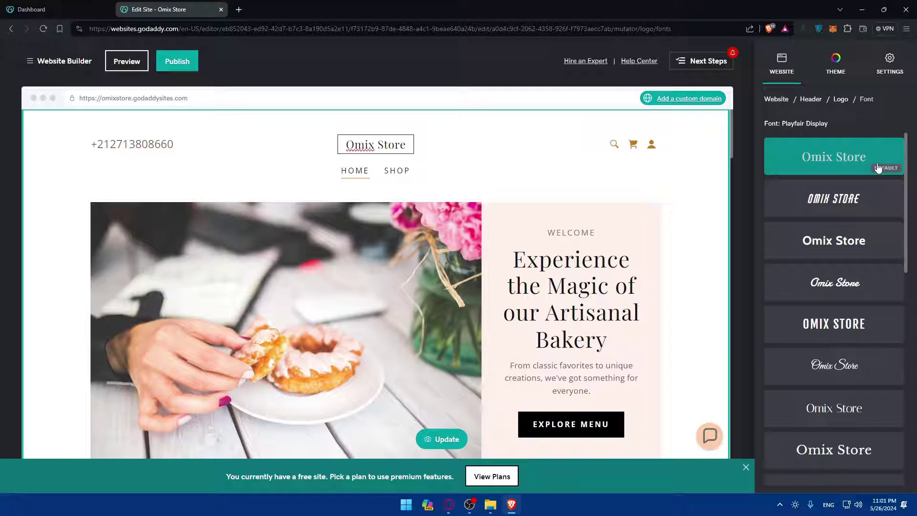
pyautogui.scroll(-5, 847, 194)
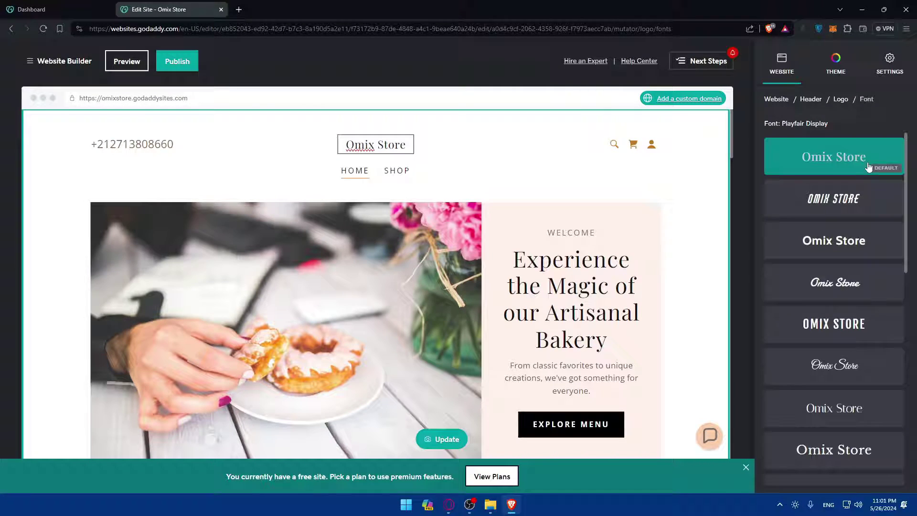
pyautogui.scroll(-3, 863, 179)
pyautogui.scroll(-3, 863, 179)
pyautogui.scroll(-3, 863, 183)
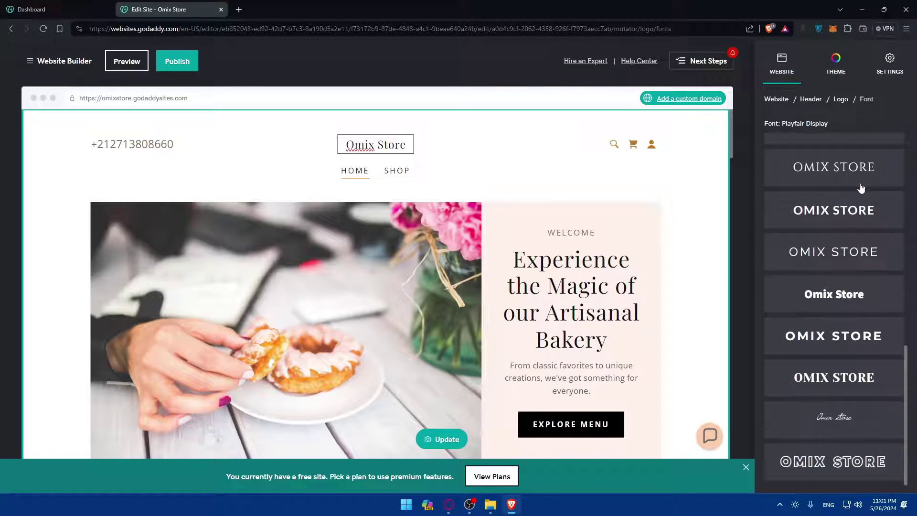
pyautogui.scroll(5, 861, 187)
pyautogui.scroll(5, 858, 201)
pyautogui.scroll(-5, 857, 206)
pyautogui.scroll(3, 834, 322)
pyautogui.scroll(3, 827, 337)
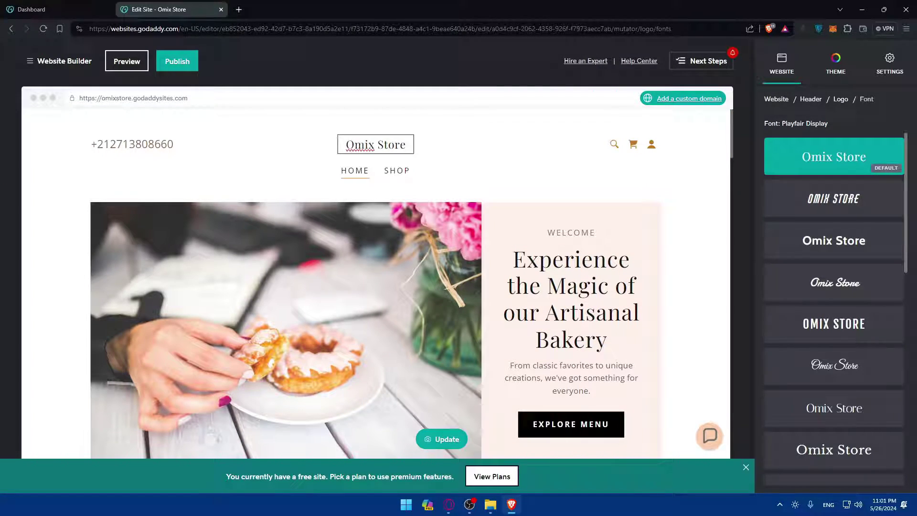
pyautogui.scroll(-5, 839, 204)
pyautogui.scroll(5, 838, 204)
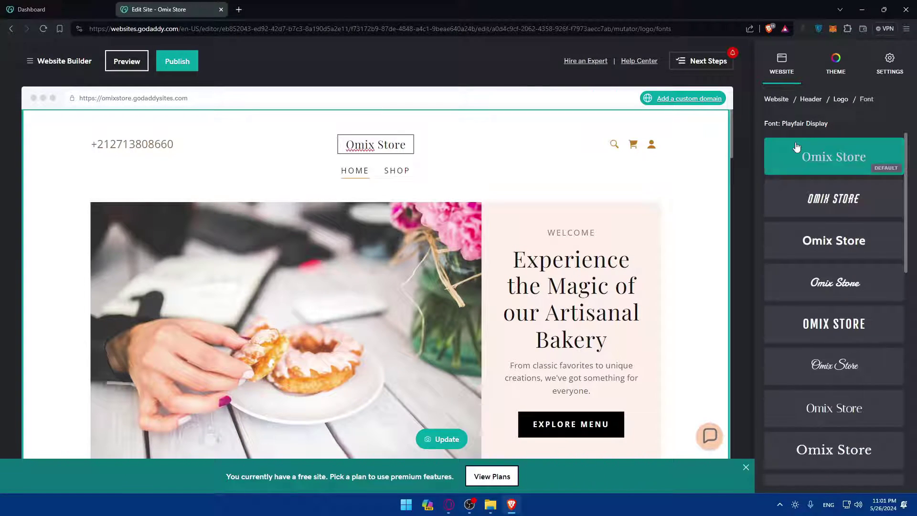
# - In the theme's Fonts settings, choose Cabin as secondary and Work Sans as primary
pyautogui.click(838, 57)
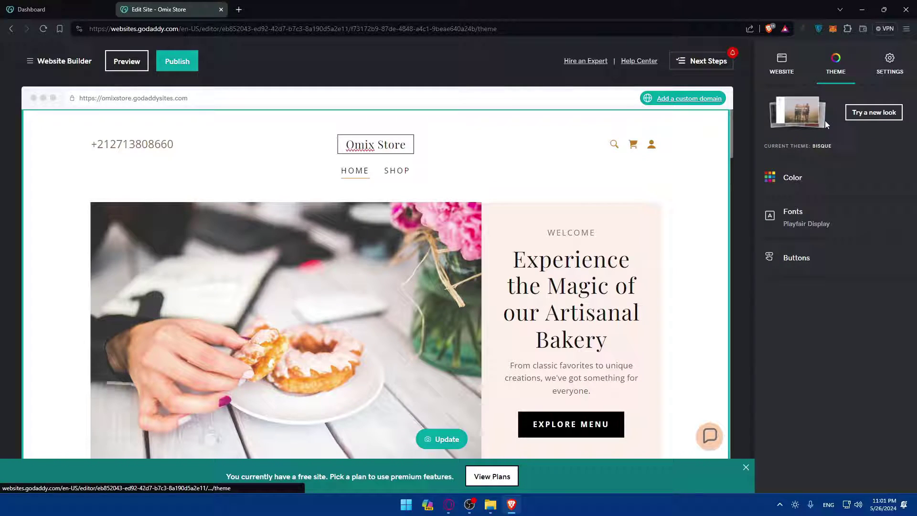
pyautogui.click(807, 220)
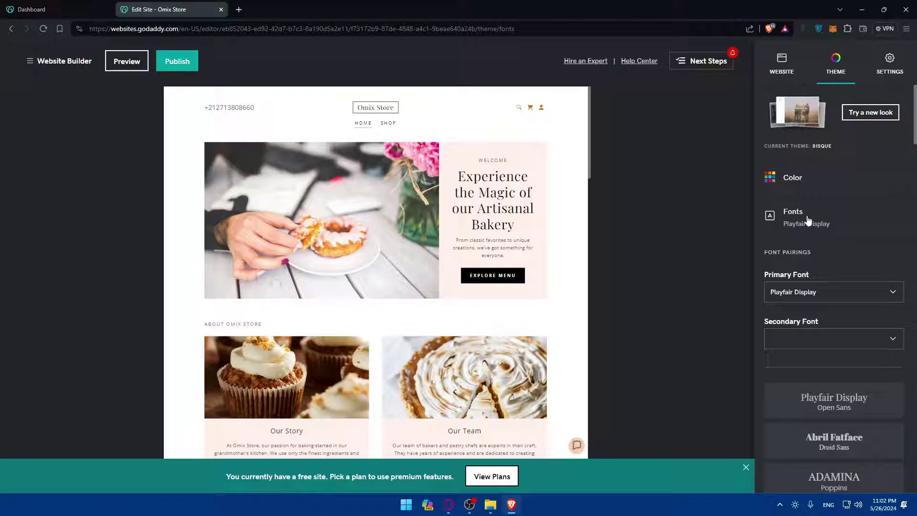
pyautogui.scroll(-2, 808, 257)
pyautogui.click(829, 213)
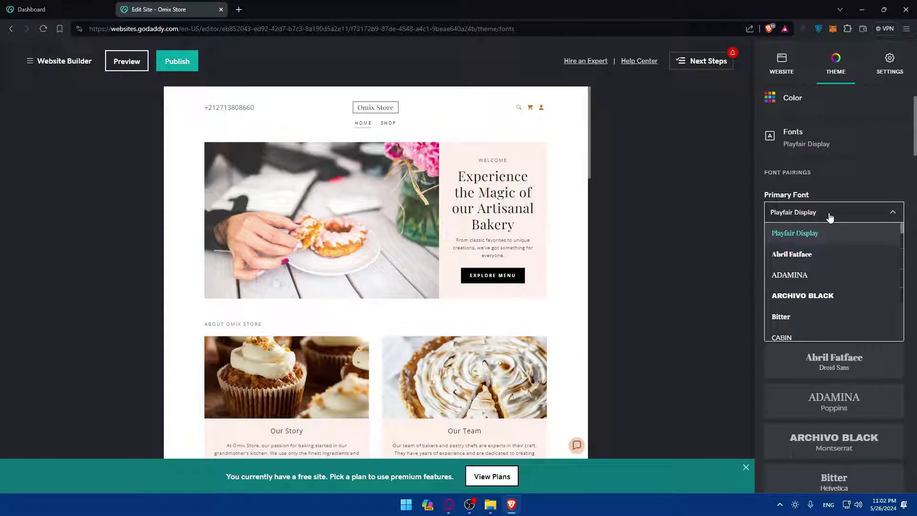
pyautogui.scroll(-5, 817, 262)
pyautogui.scroll(-5, 817, 261)
pyautogui.scroll(-5, 816, 261)
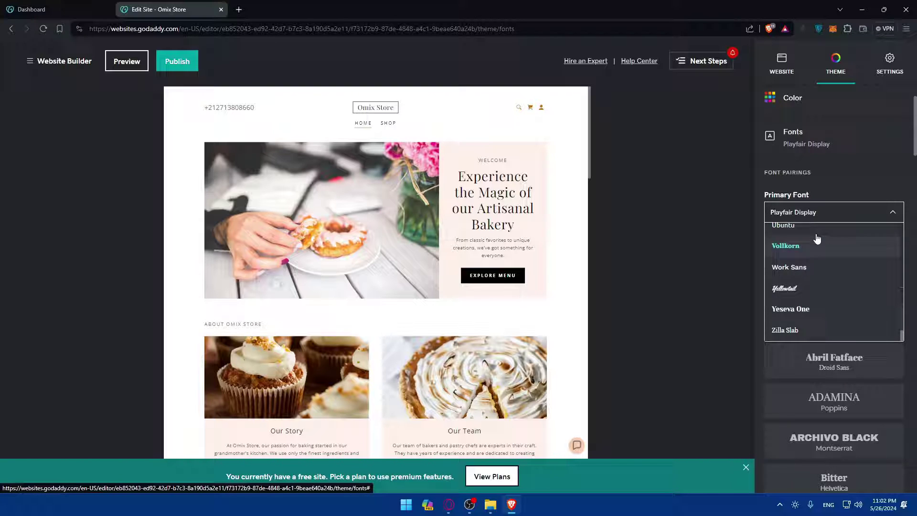
pyautogui.click(817, 262)
pyautogui.scroll(-5, 817, 244)
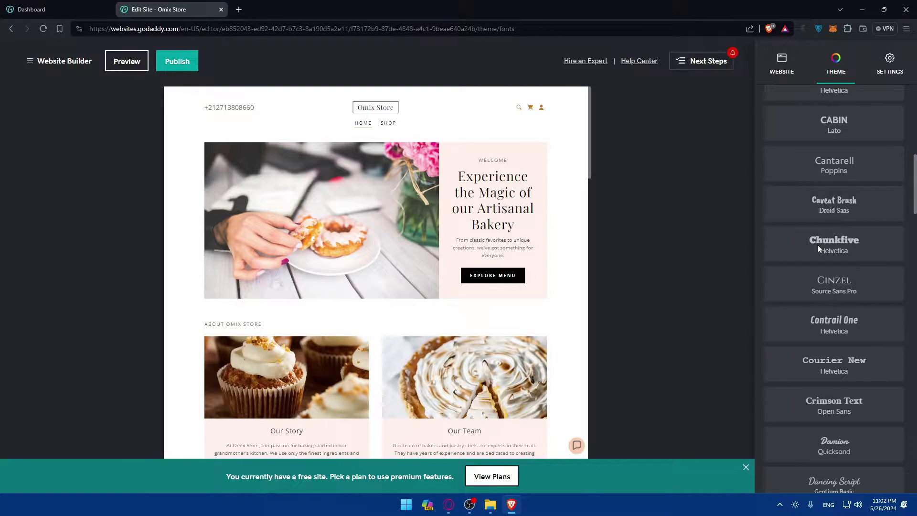
pyautogui.scroll(-5, 818, 245)
pyautogui.scroll(-5, 817, 244)
pyautogui.scroll(-5, 818, 244)
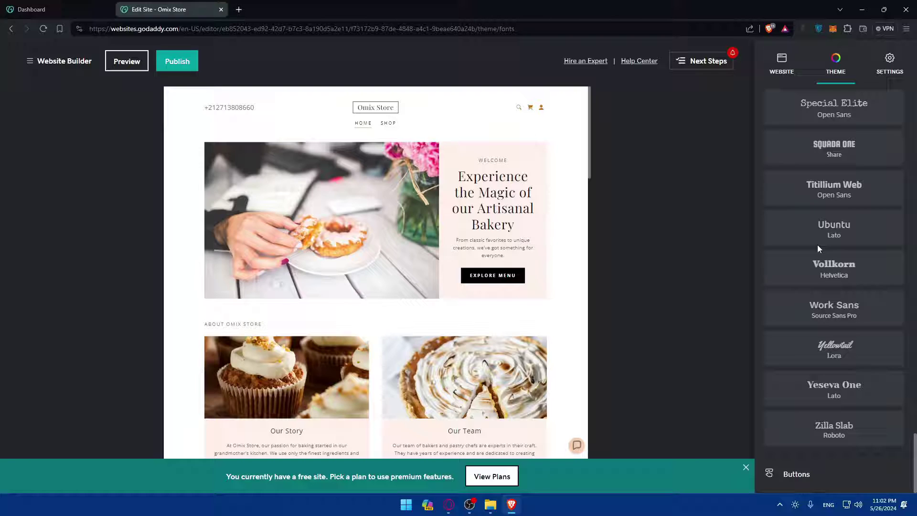
pyautogui.scroll(5, 818, 245)
pyautogui.scroll(5, 817, 244)
pyautogui.scroll(5, 818, 245)
pyautogui.scroll(5, 818, 260)
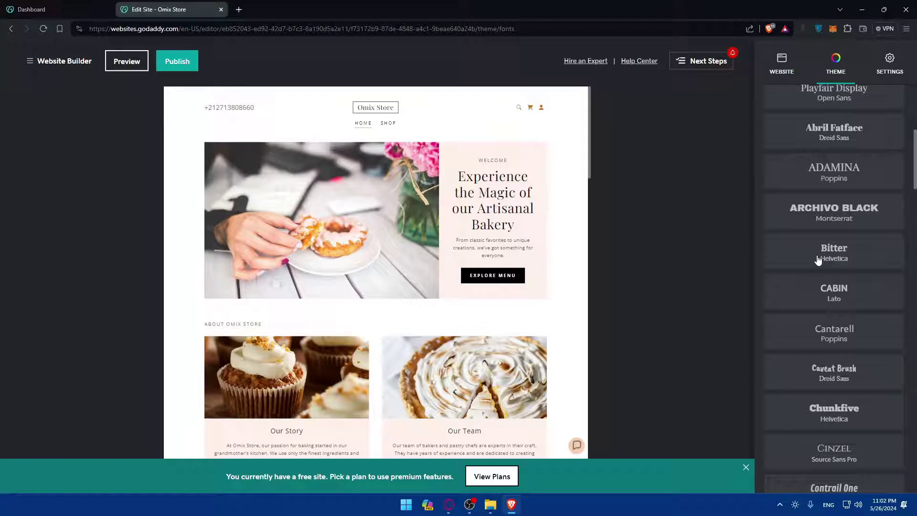
pyautogui.scroll(5, 818, 259)
pyautogui.scroll(3, 818, 259)
pyautogui.click(840, 271)
pyautogui.scroll(-3, 824, 322)
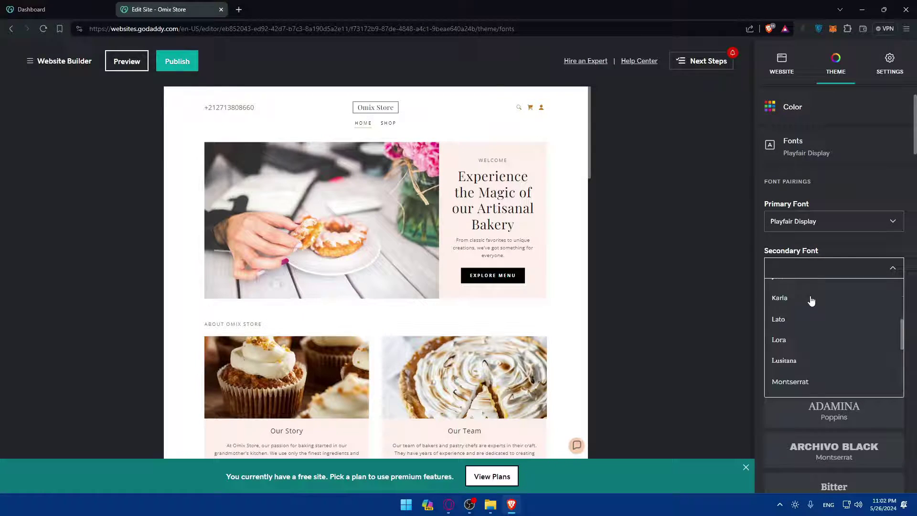
pyautogui.scroll(-3, 824, 322)
pyautogui.scroll(6, 824, 323)
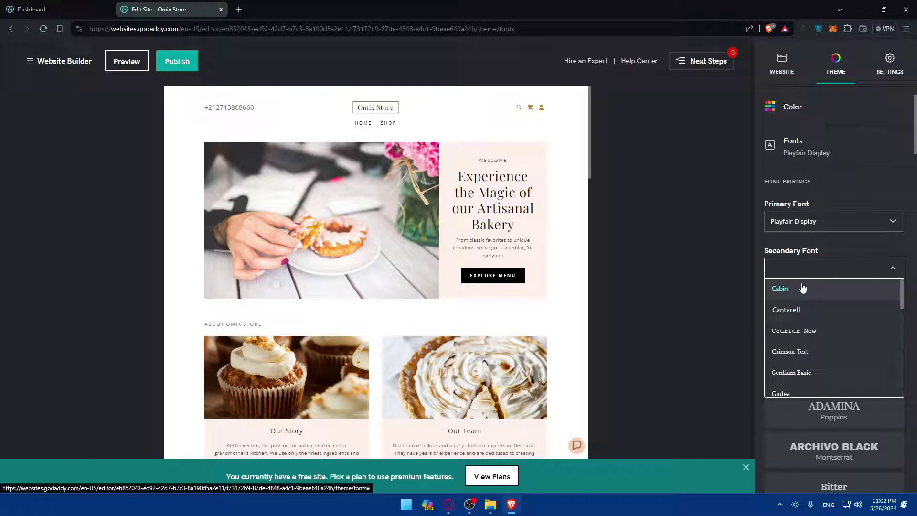
pyautogui.click(808, 293)
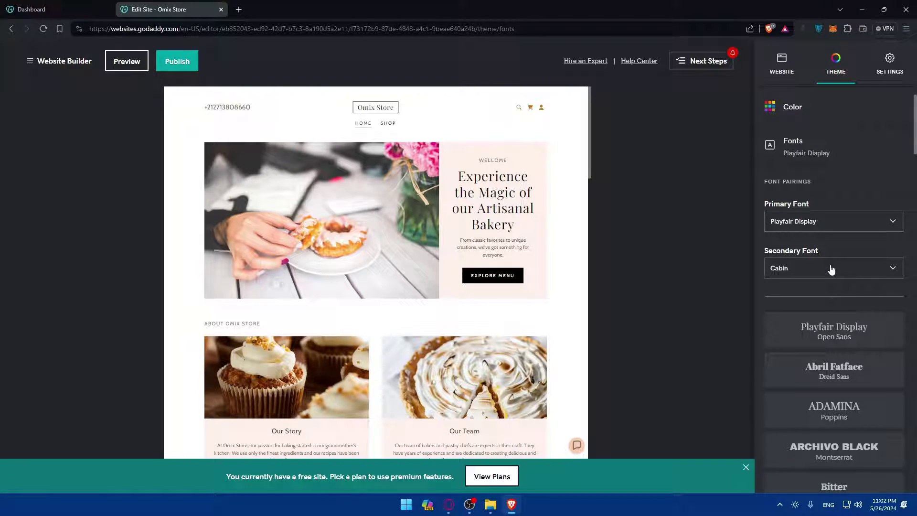
pyautogui.click(833, 220)
pyautogui.scroll(-2, 802, 287)
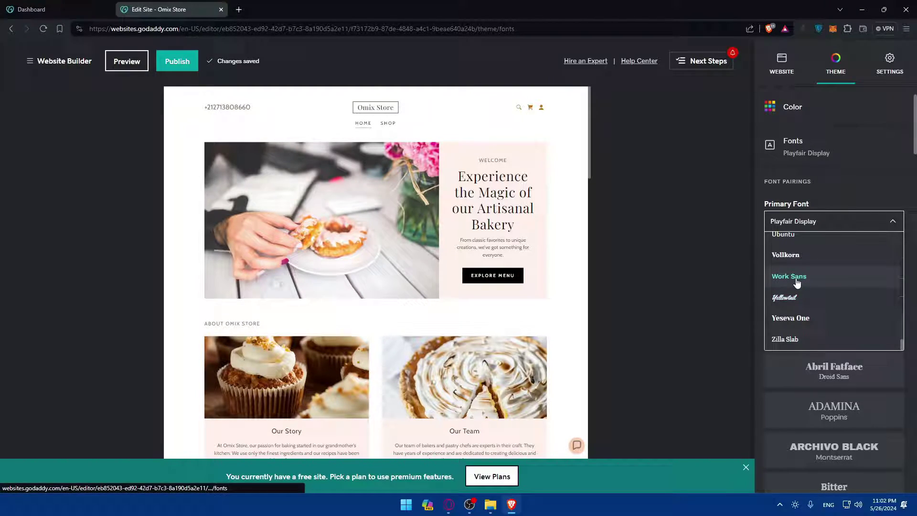
pyautogui.click(797, 279)
pyautogui.scroll(2, 800, 231)
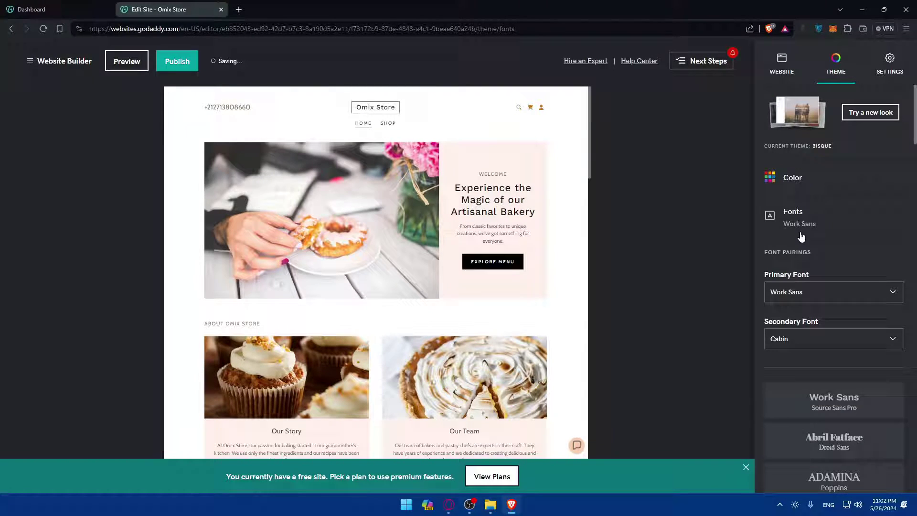
pyautogui.scroll(-3, 800, 232)
pyautogui.scroll(-3, 801, 232)
pyautogui.scroll(6, 800, 232)
pyautogui.click(792, 212)
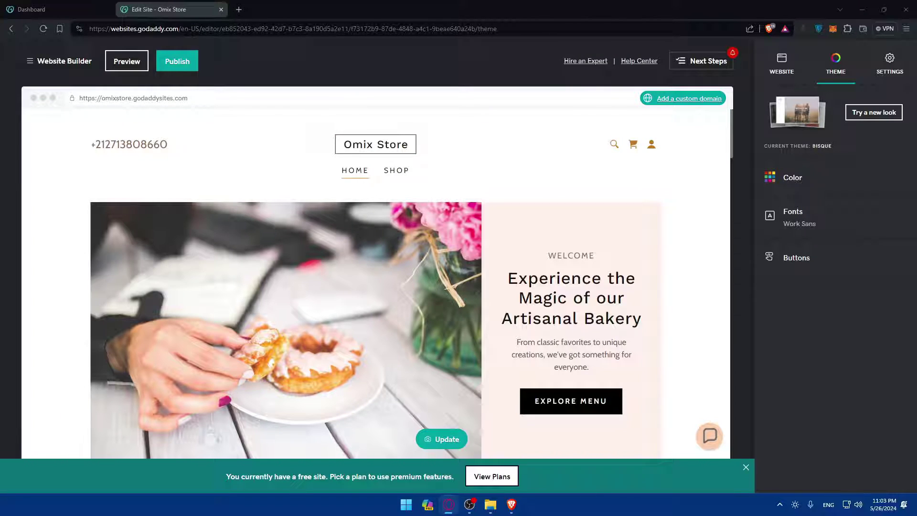
# - Open a new Brave tab and enter the studio.godaddy.com address, fixing a typo
pyautogui.click(239, 9)
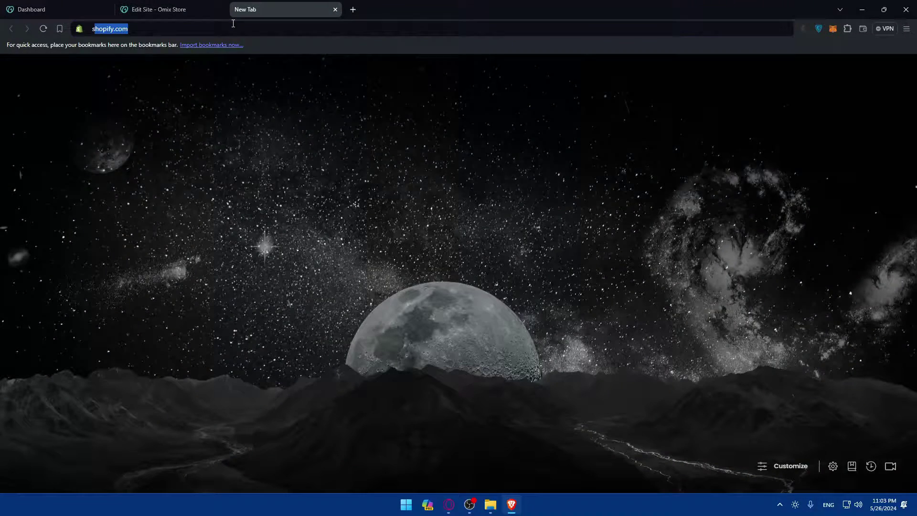
pyautogui.write('studio.')
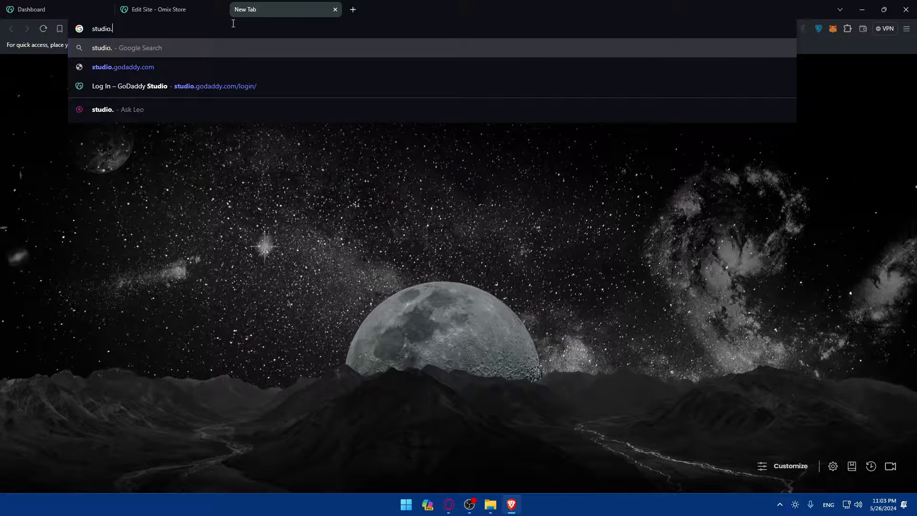
pyautogui.write('google')
pyautogui.press('BackSpace')
pyautogui.press('BackSpace')
pyautogui.press('BackSpace')
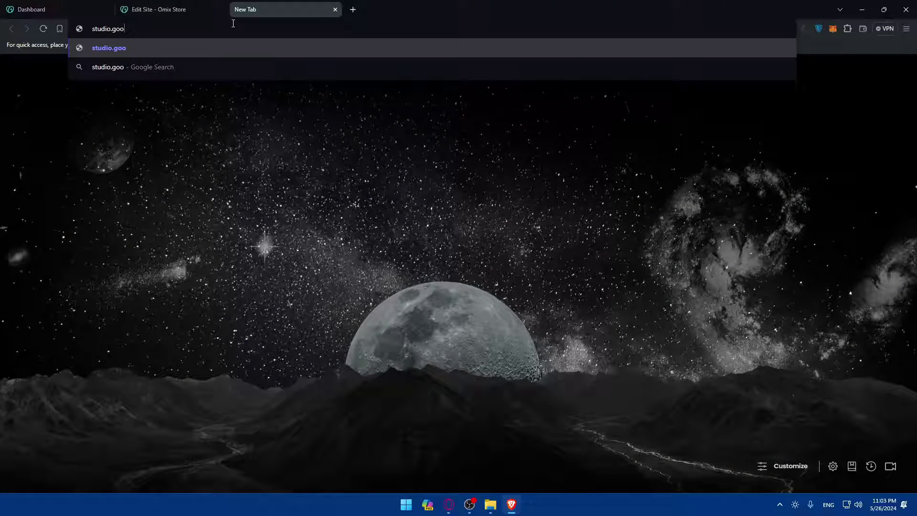
pyautogui.write('od')
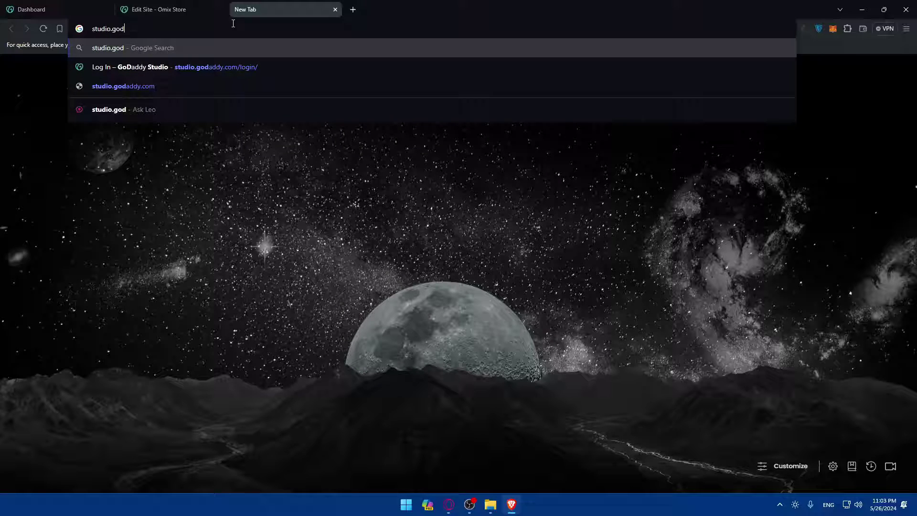
pyautogui.write('addy.com')
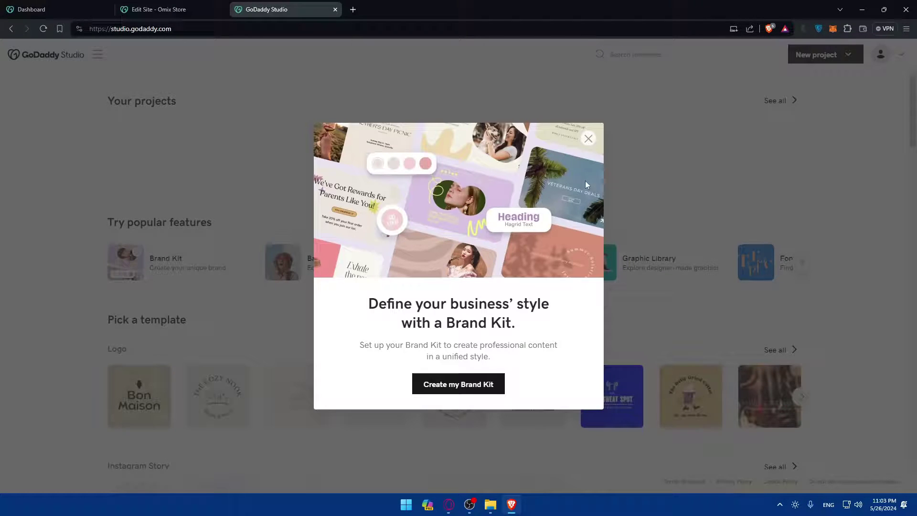
# - Close the Brand Kit promo popup and glance at the account dropdown
pyautogui.click(588, 139)
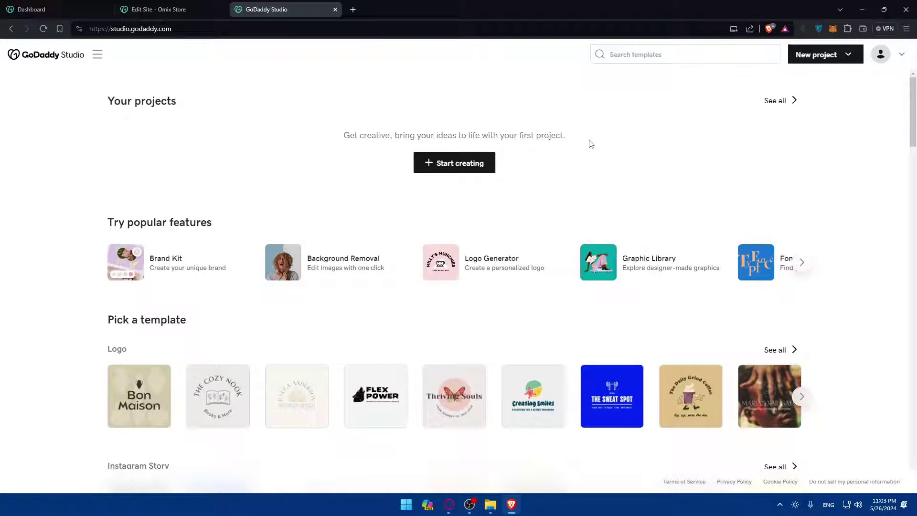
pyautogui.scroll(-3, 654, 244)
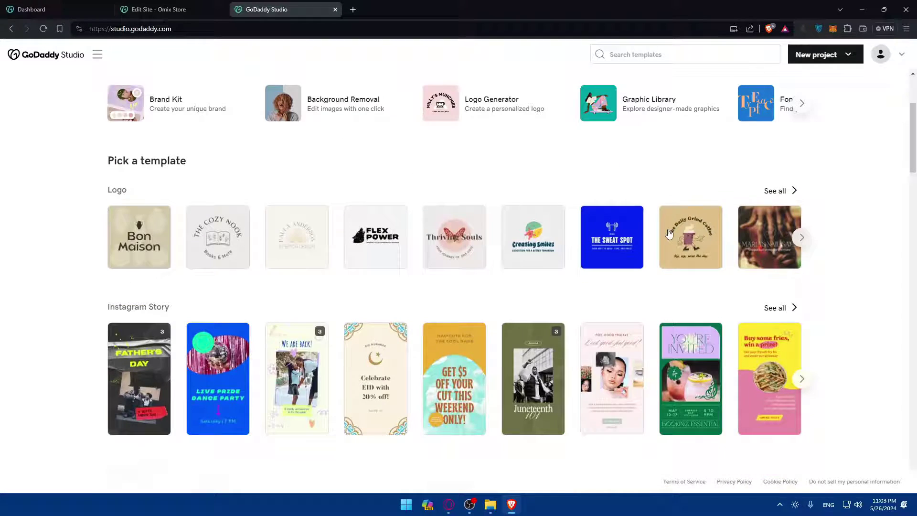
pyautogui.scroll(3, 666, 233)
pyautogui.click(895, 55)
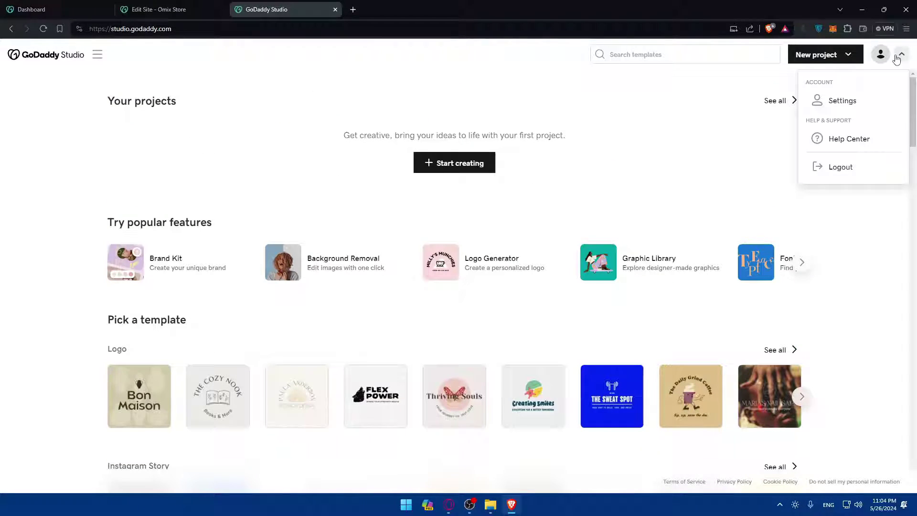
pyautogui.click(703, 136)
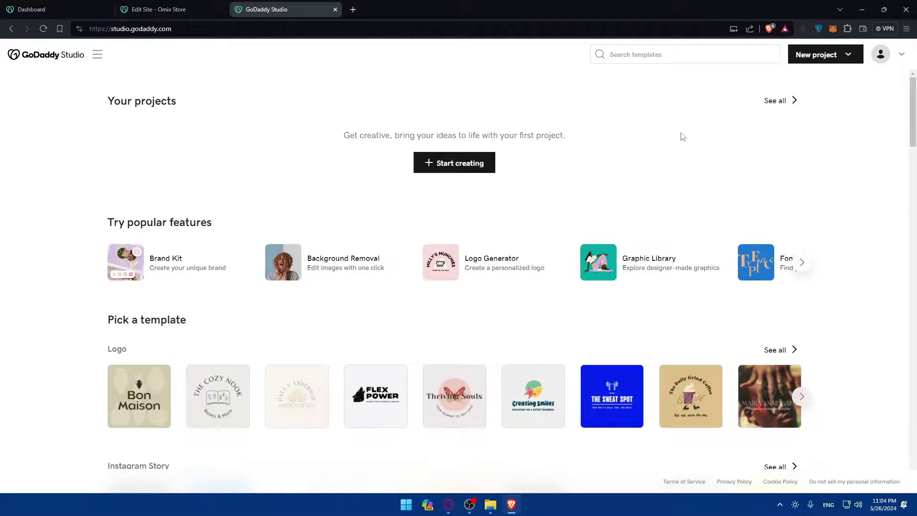
pyautogui.scroll(-3, 610, 201)
pyautogui.scroll(3, 644, 179)
pyautogui.hotkey('alt', 'Tab')
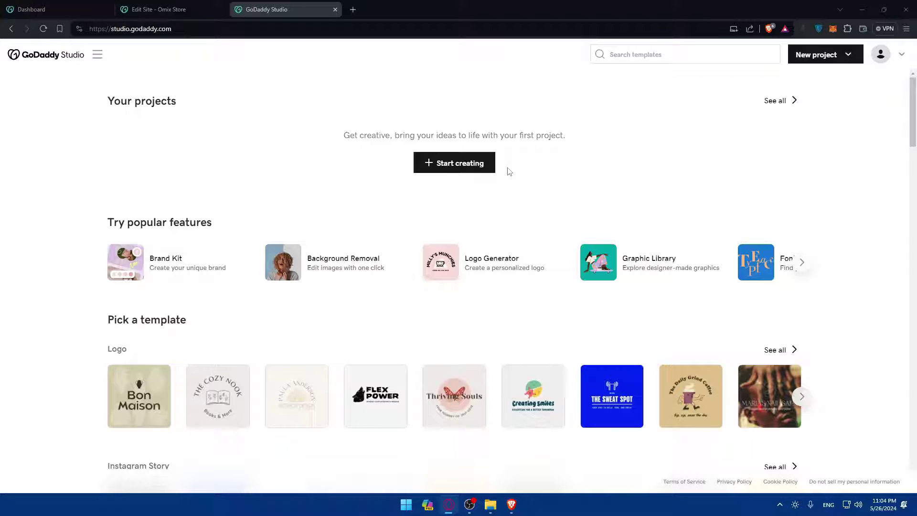
# - Start a blank design, add a text box reading 'dfshdssfdgjsdjs', and open its font list
pyautogui.click(488, 163)
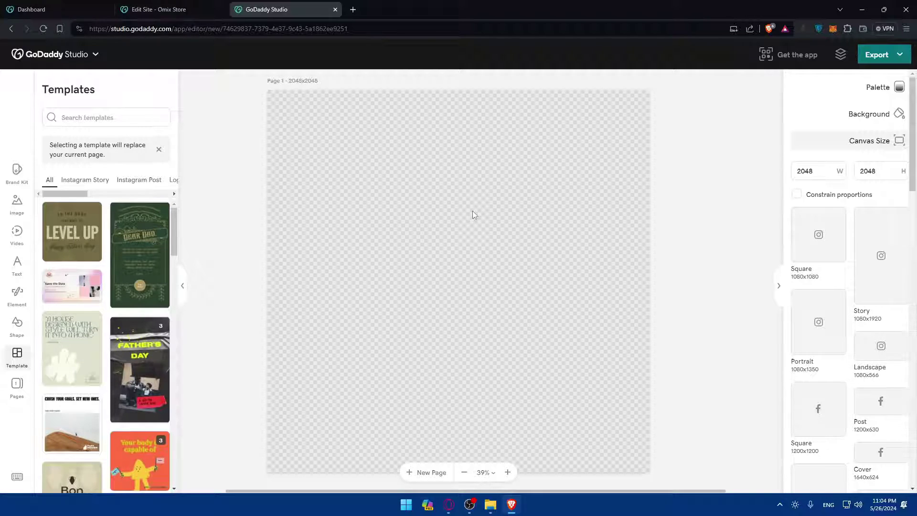
pyautogui.click(17, 262)
pyautogui.write('dfshdssfsgjsdjs')
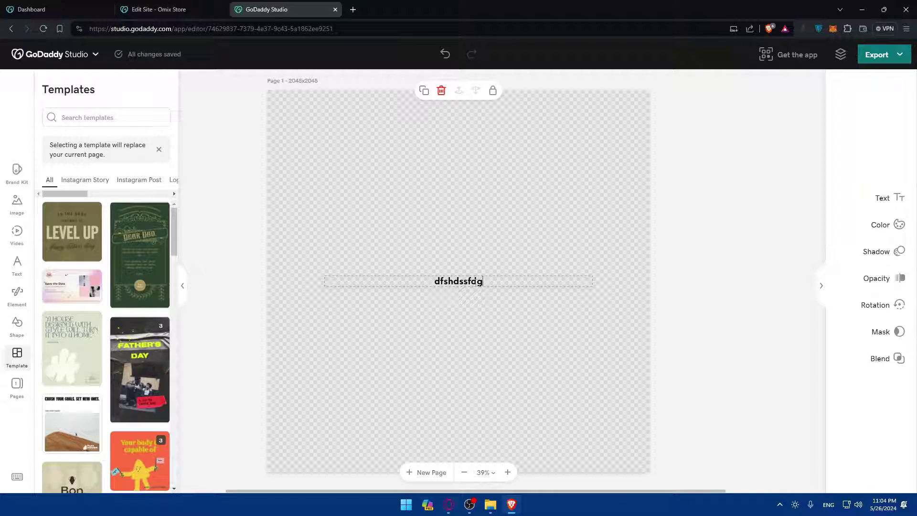
pyautogui.click(434, 322)
pyautogui.click(465, 281)
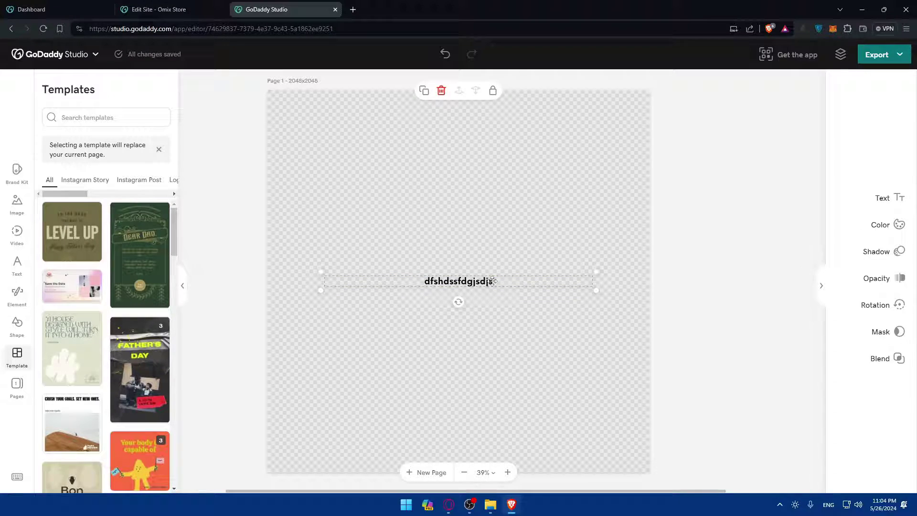
pyautogui.doubleClick(475, 281)
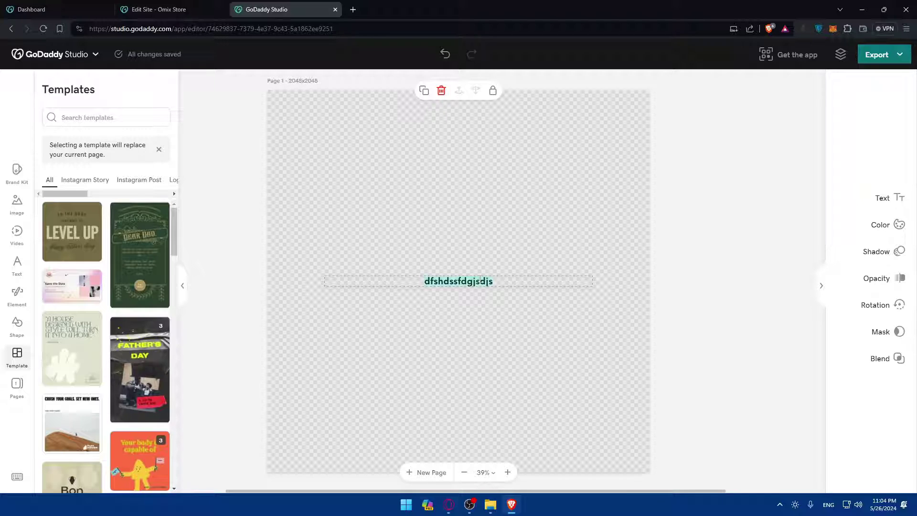
pyautogui.click(479, 281)
pyautogui.click(890, 198)
pyautogui.click(880, 132)
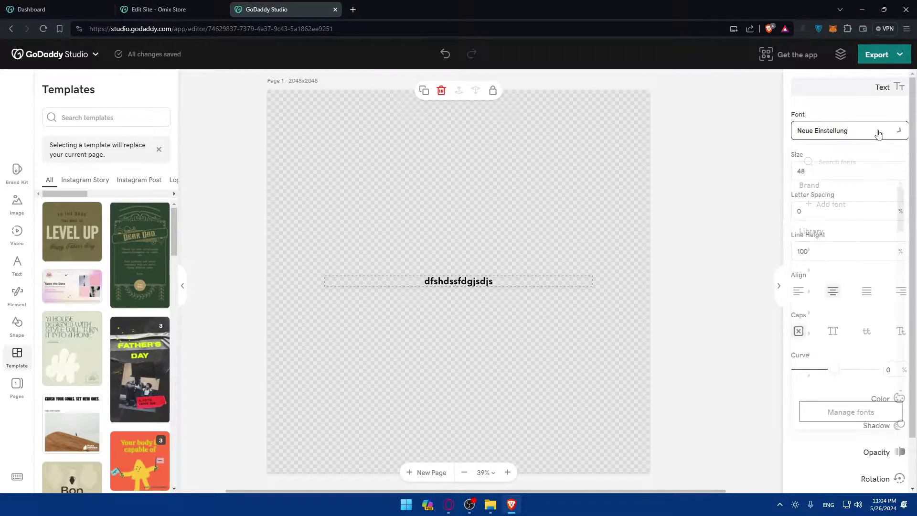
pyautogui.scroll(-5, 849, 180)
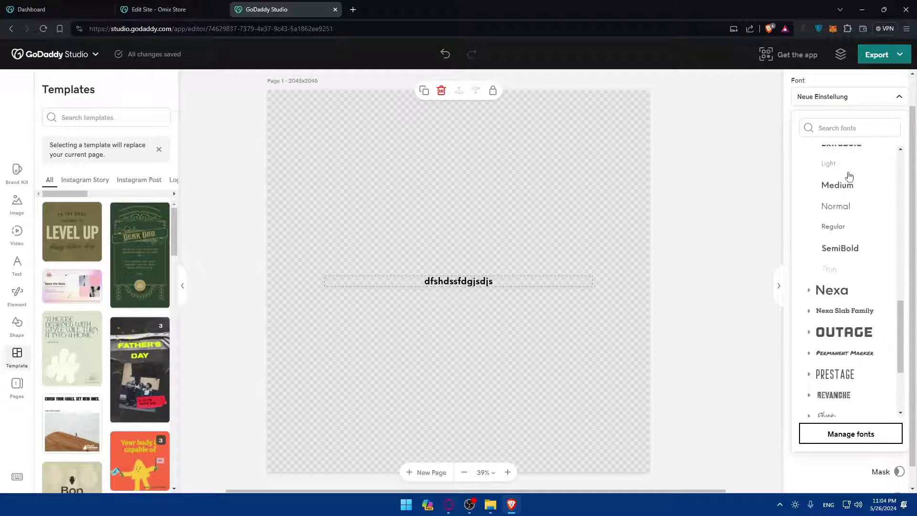
pyautogui.scroll(-5, 849, 179)
pyautogui.scroll(15, 851, 186)
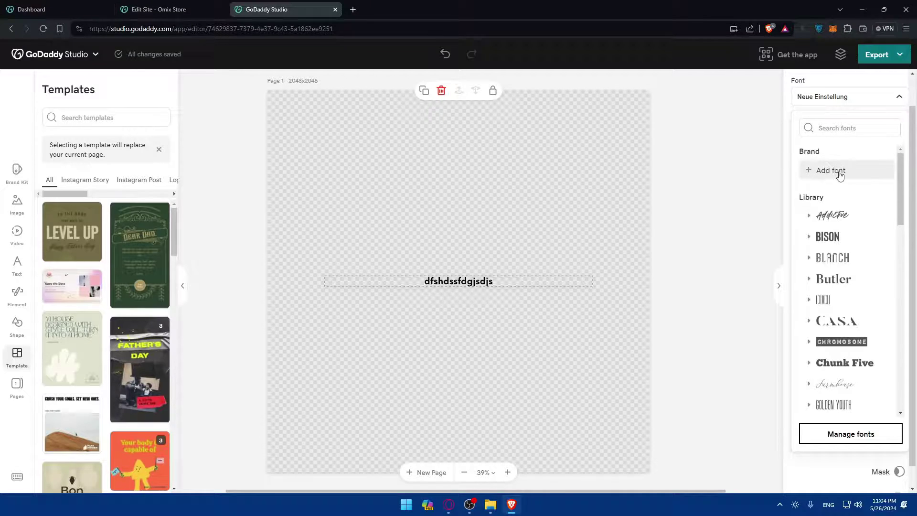
# - Save the brand kit with business name Omix Store and its bakery industry
pyautogui.click(831, 171)
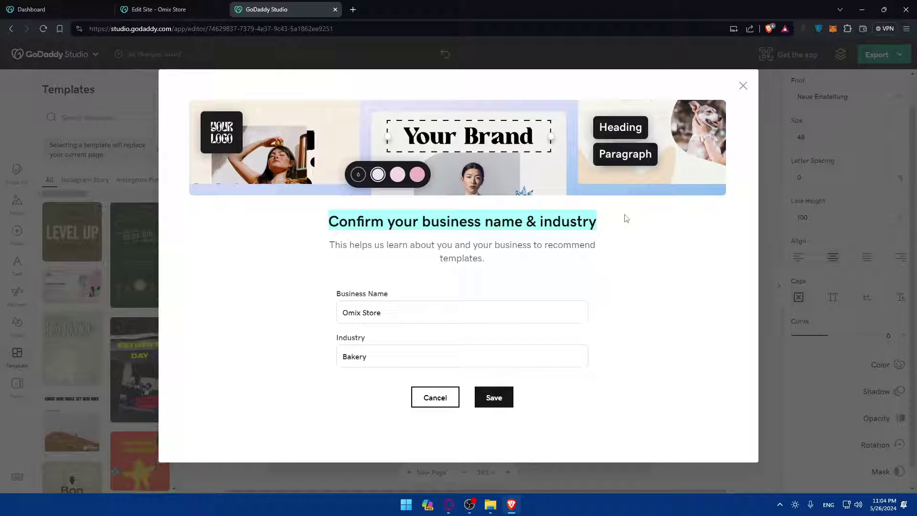
pyautogui.doubleClick(397, 313)
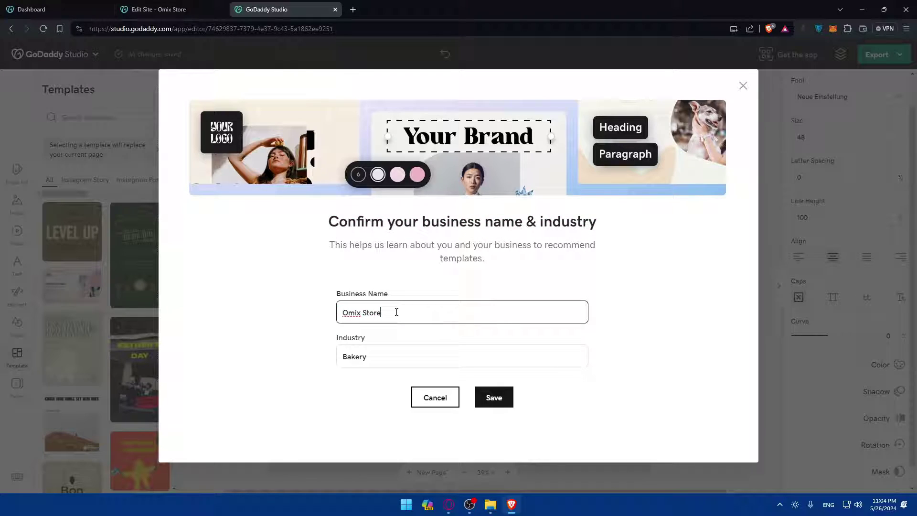
pyautogui.click(387, 333)
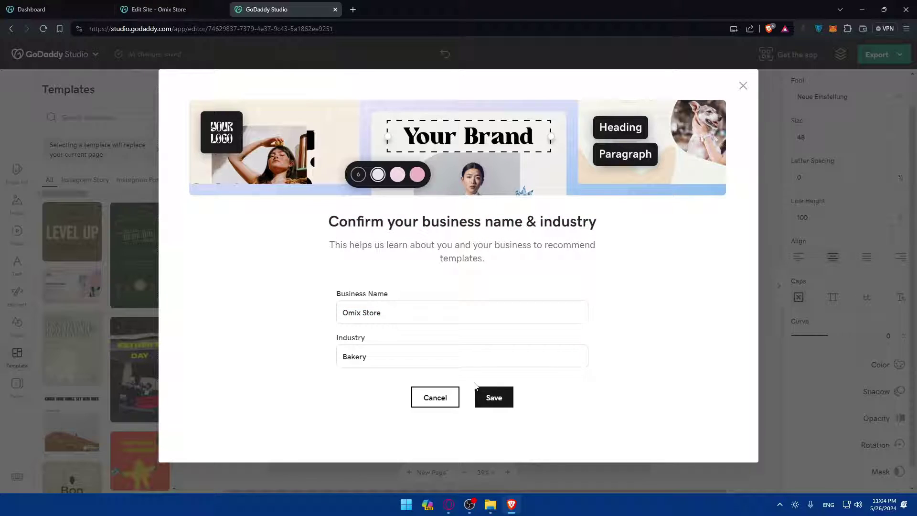
pyautogui.click(493, 398)
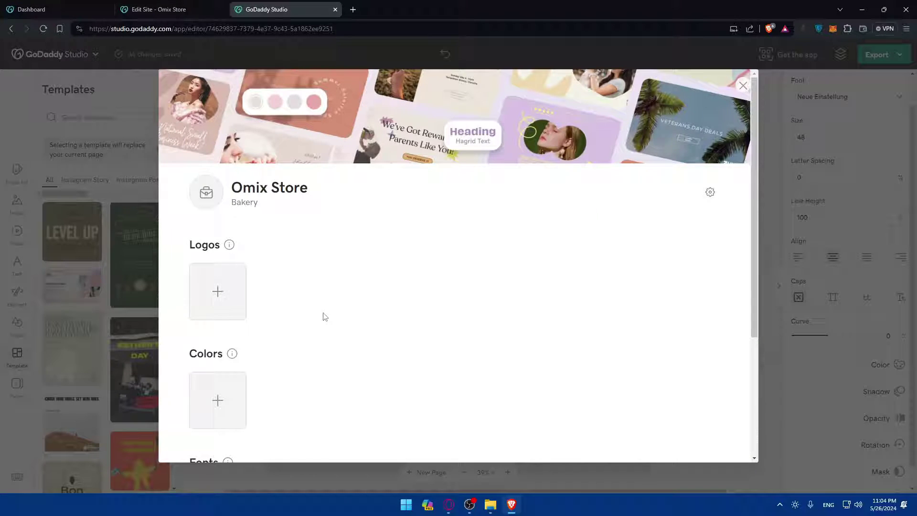
pyautogui.scroll(-3, 308, 301)
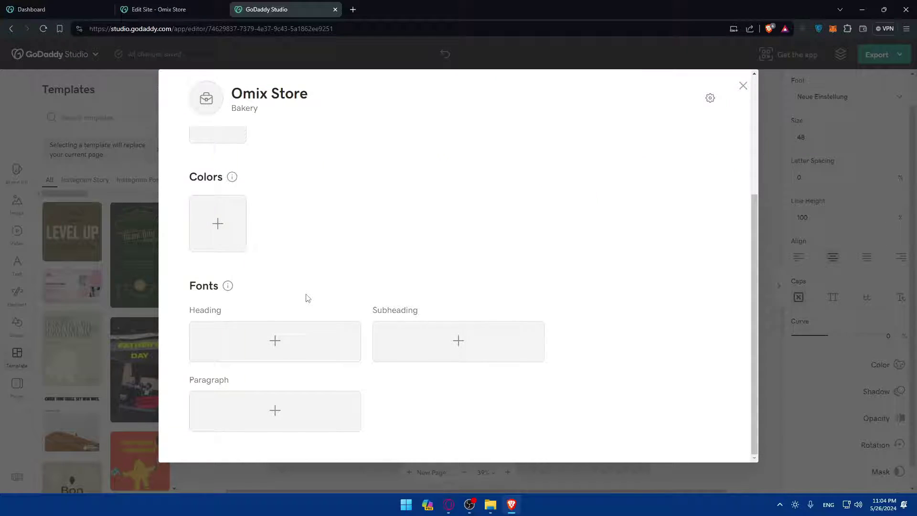
pyautogui.scroll(3, 306, 297)
pyautogui.scroll(-3, 301, 308)
# - Open and back out of the heading font library twice, then select the Omix Store name
pyautogui.click(279, 346)
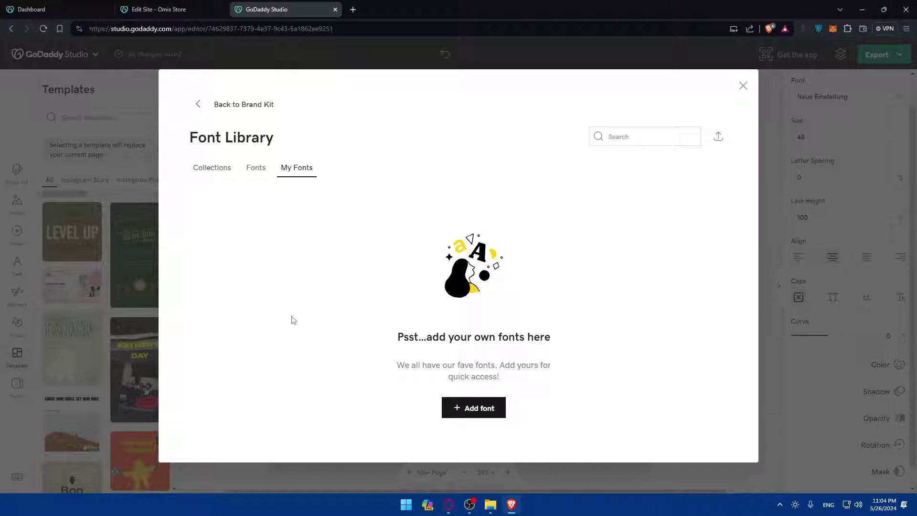
pyautogui.click(198, 104)
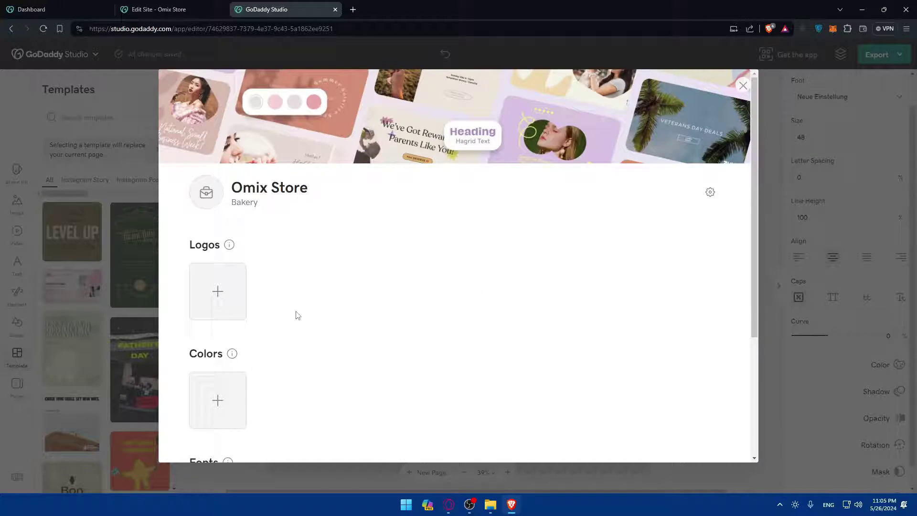
pyautogui.scroll(-3, 298, 315)
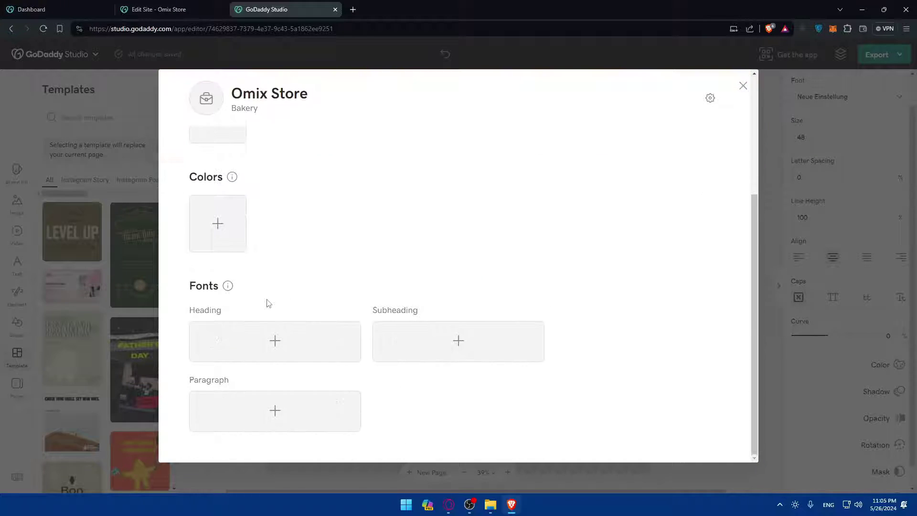
pyautogui.click(258, 349)
pyautogui.click(199, 104)
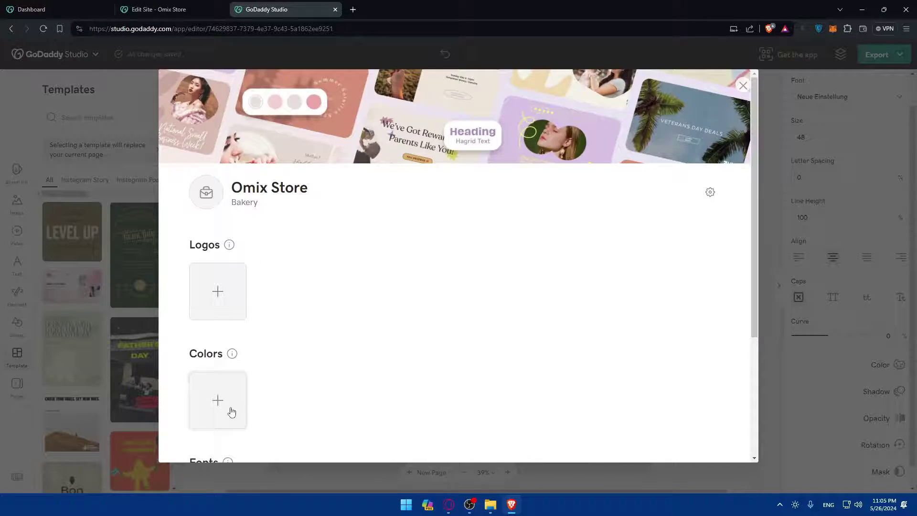
pyautogui.scroll(-3, 229, 387)
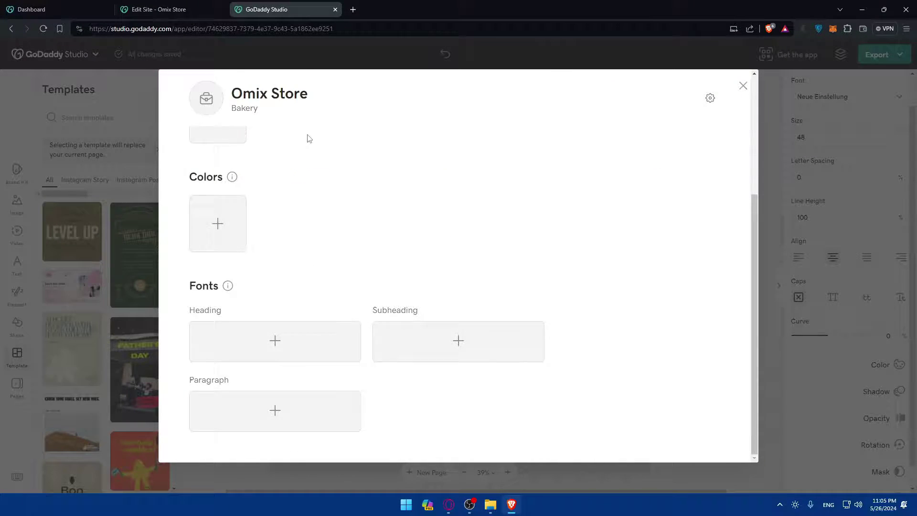
pyautogui.scroll(3, 306, 138)
pyautogui.moveTo(309, 187); pyautogui.dragTo(243, 188)
# - Check the website editor tab, then open the heading Font Library and cancel the file picker
pyautogui.click(158, 10)
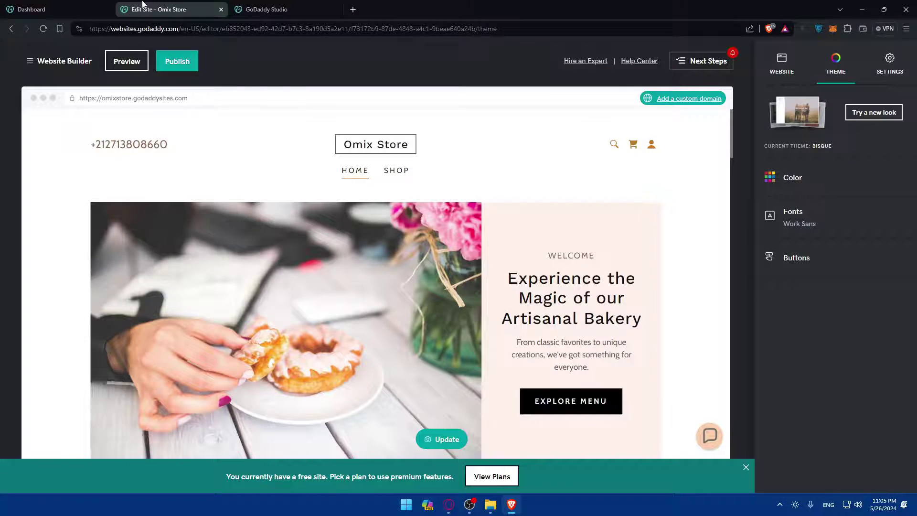
pyautogui.click(266, 10)
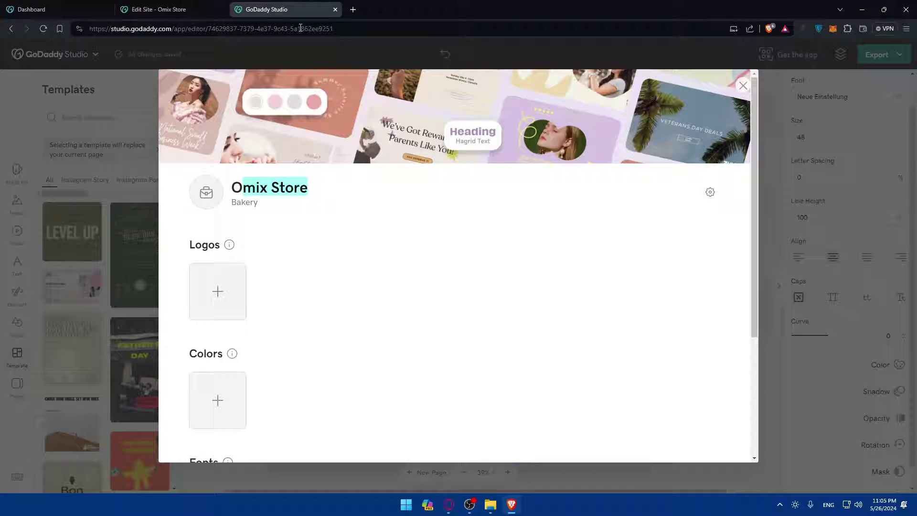
pyautogui.scroll(-5, 243, 344)
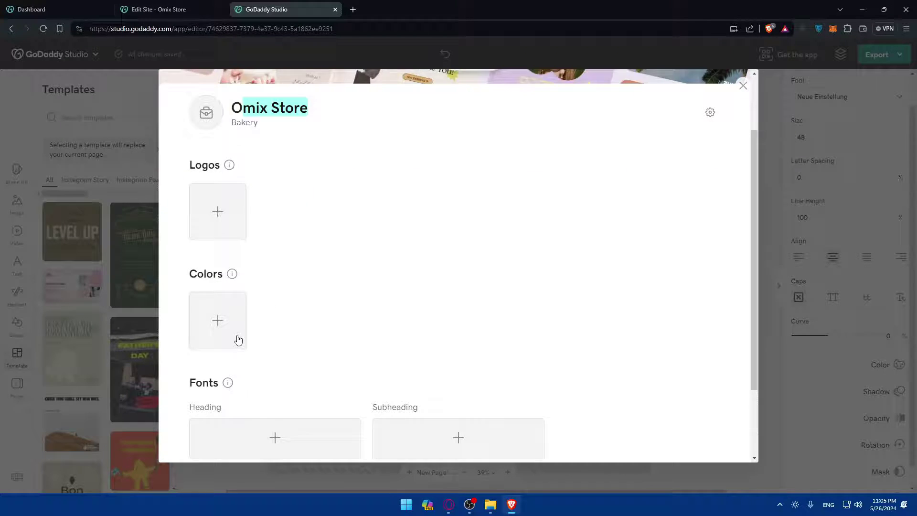
pyautogui.scroll(-3, 244, 344)
pyautogui.click(258, 358)
pyautogui.click(466, 409)
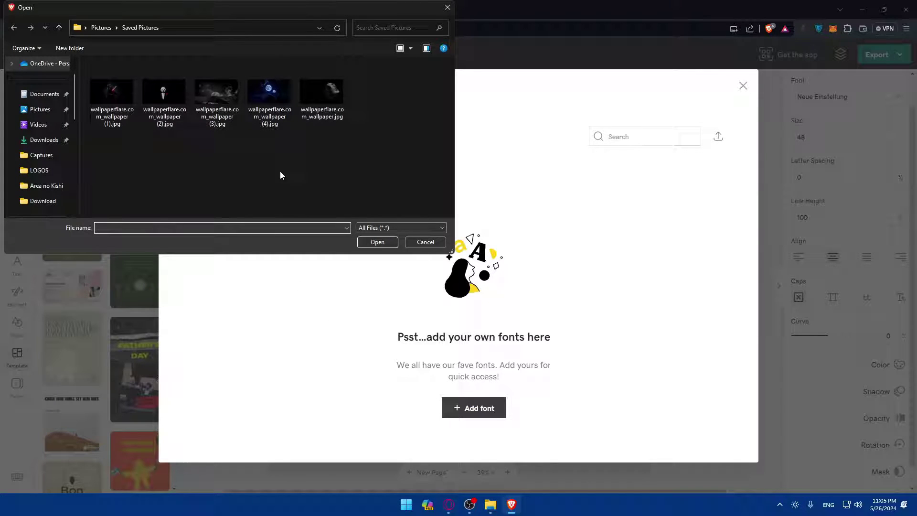
pyautogui.click(447, 7)
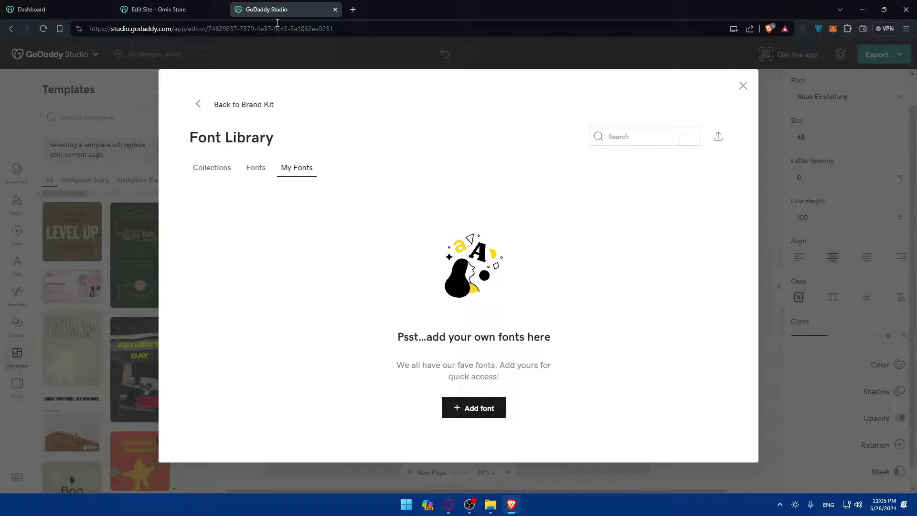
# - Search Google for 'fonts', open DaFont, and save the Juicebox Script zip to Downloads
pyautogui.click(355, 9)
pyautogui.write('font')
pyautogui.press('Return')
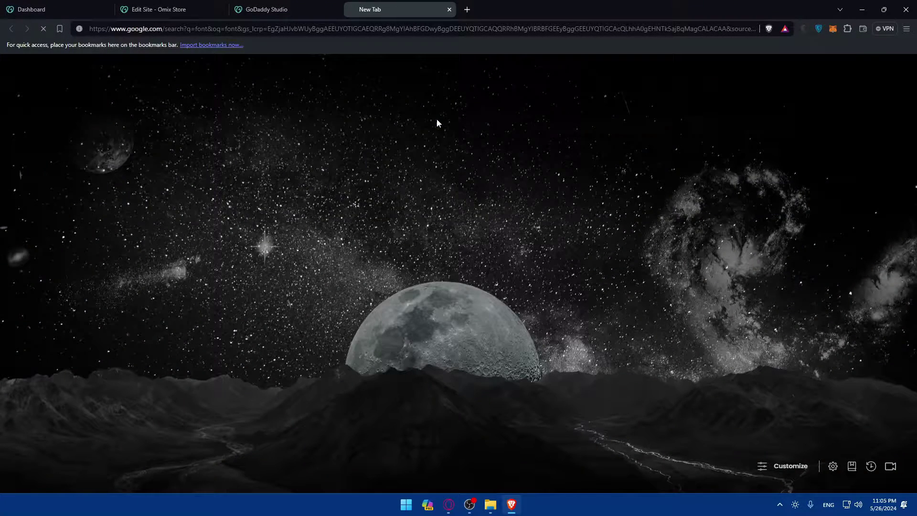
pyautogui.click(171, 62)
pyautogui.write('s')
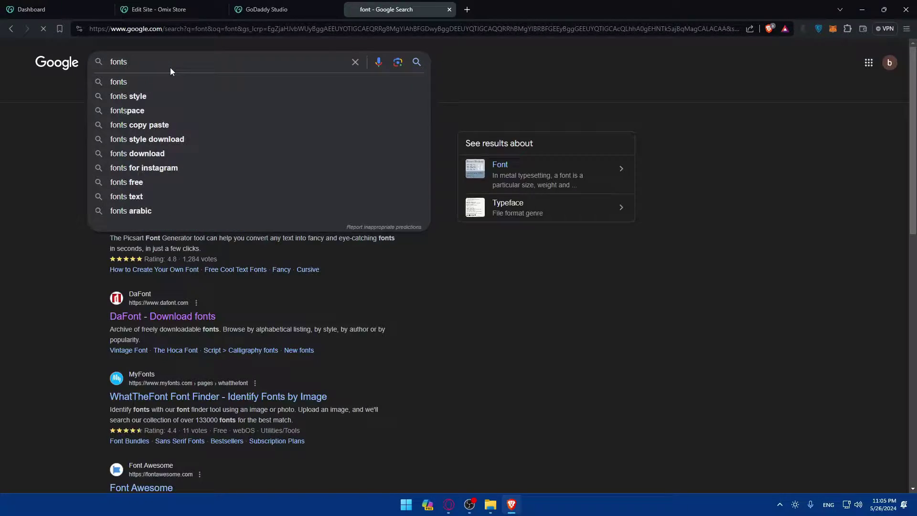
pyautogui.press('Return')
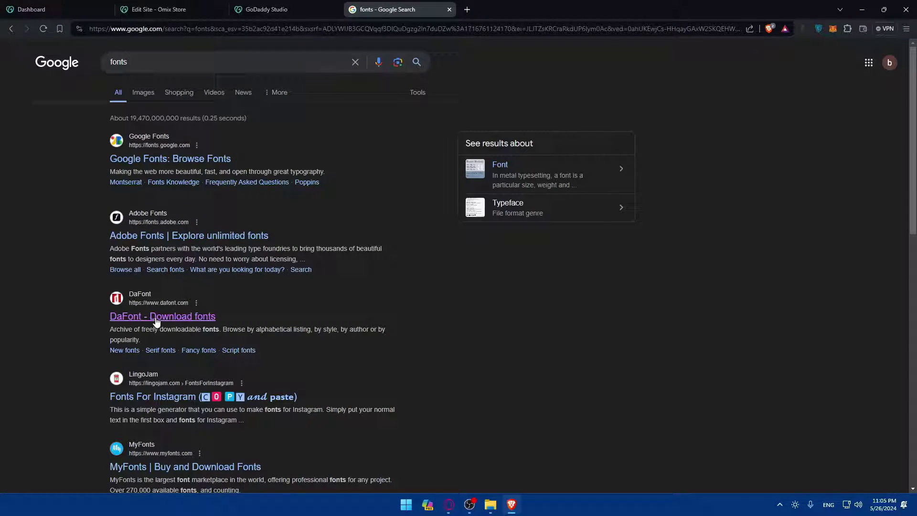
pyautogui.click(162, 315)
pyautogui.scroll(-2, 314, 289)
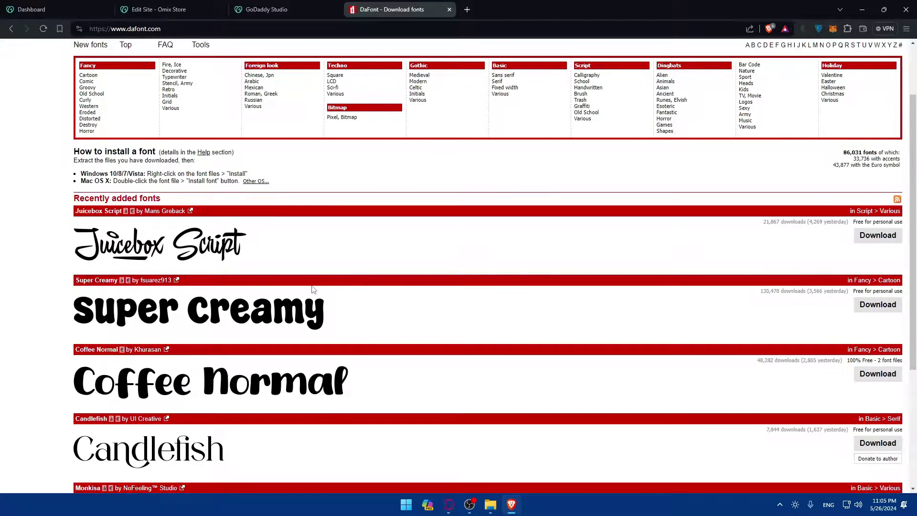
pyautogui.click(877, 235)
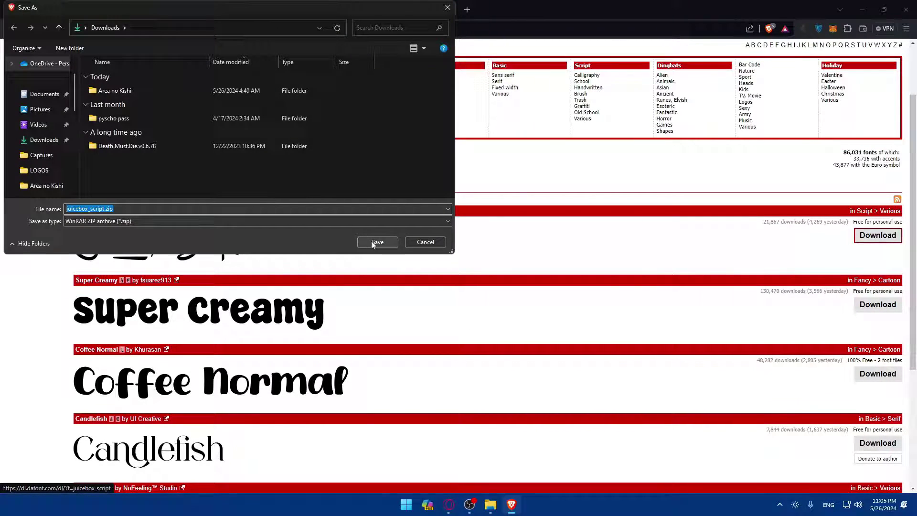
pyautogui.click(376, 243)
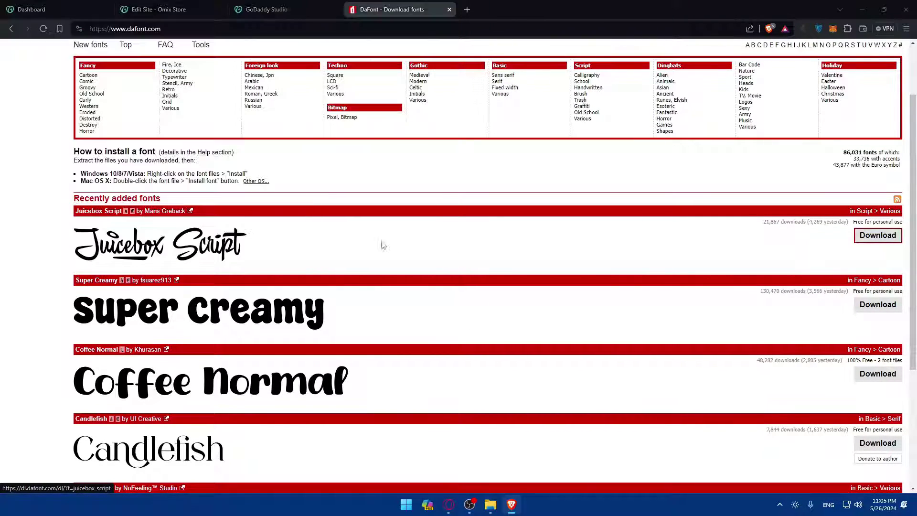
# - Attempt uploading juicebox_script.zip from Downloads to the Font Library and dismiss the failure
pyautogui.click(449, 9)
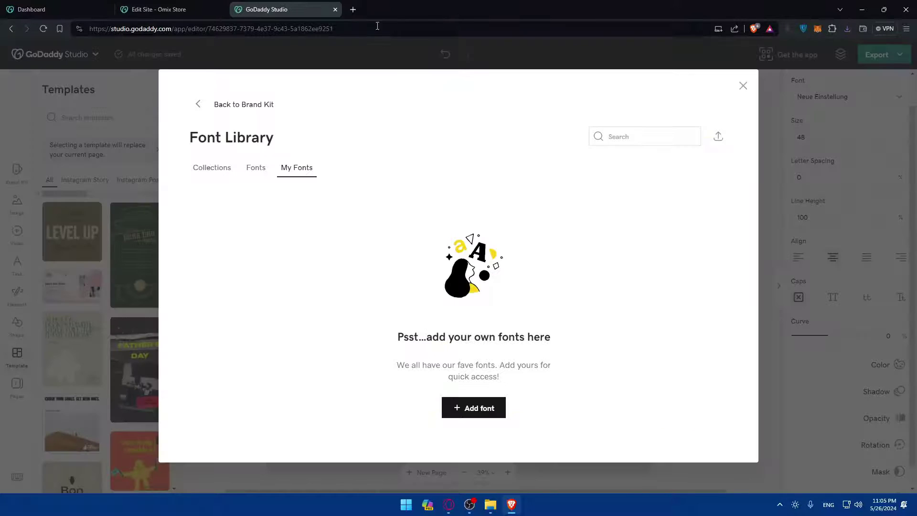
pyautogui.click(470, 408)
pyautogui.click(43, 140)
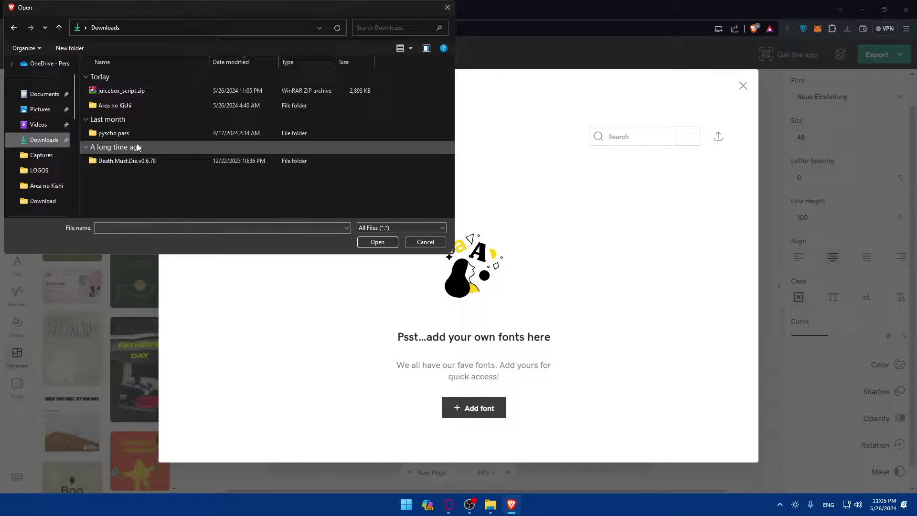
pyautogui.doubleClick(121, 90)
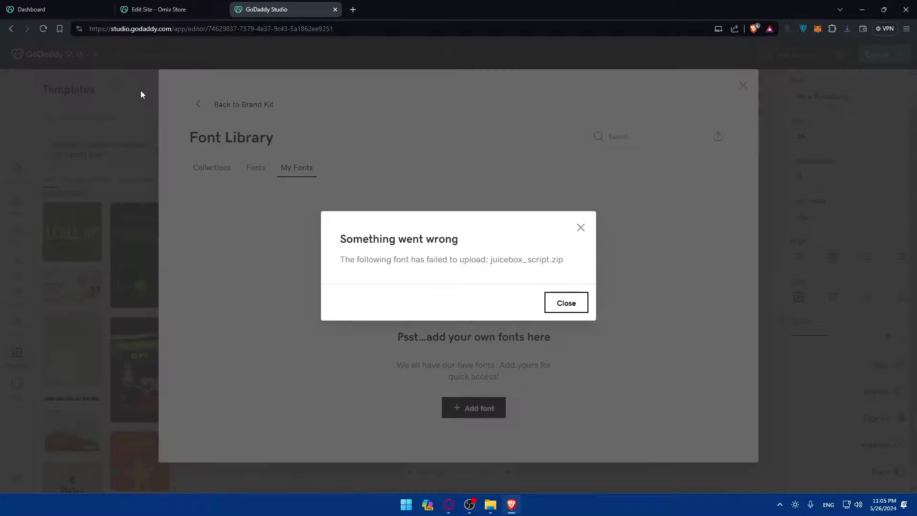
pyautogui.click(559, 305)
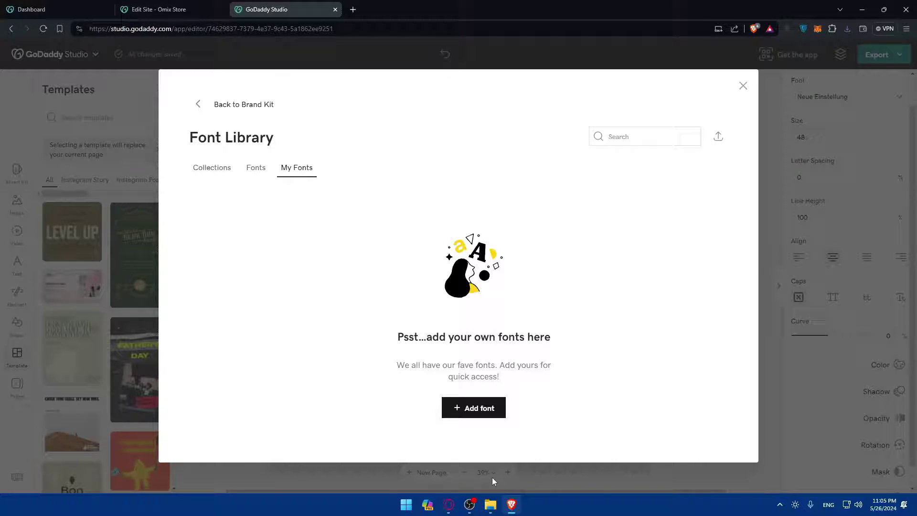
pyautogui.click(490, 504)
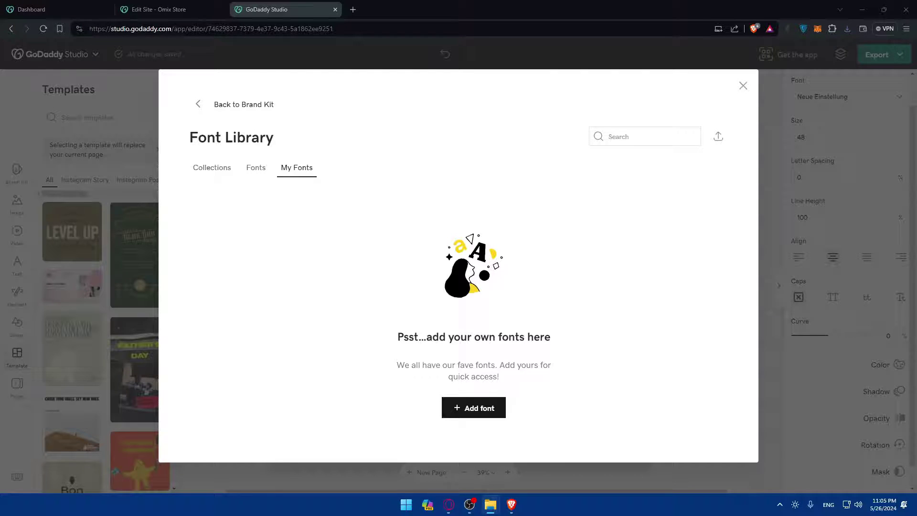
# - Upload the JuiceboxScript .otf file and assign it as the Omix Store brand kit's Heading font
pyautogui.click(448, 410)
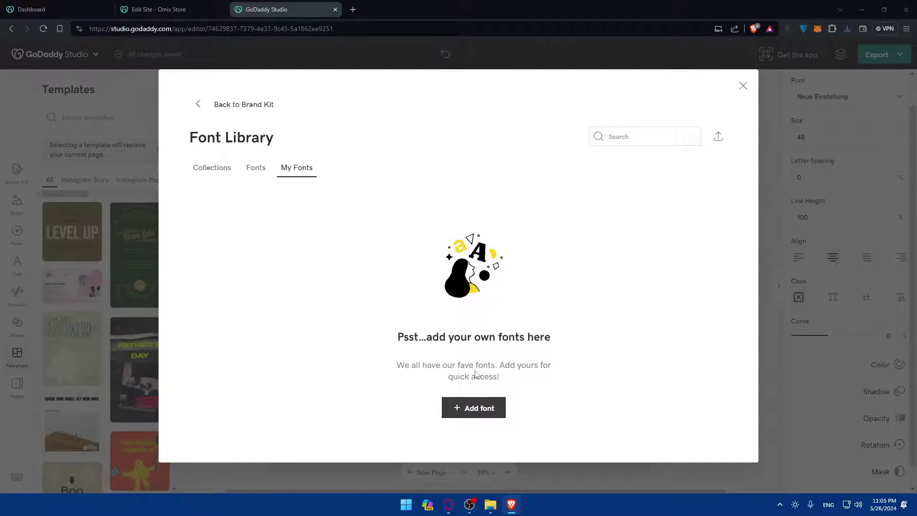
pyautogui.scroll(-1, 205, 173)
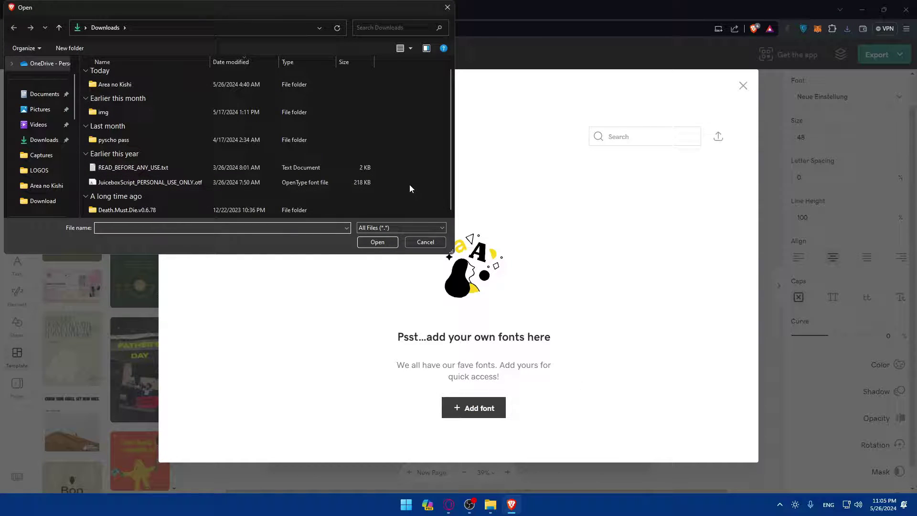
pyautogui.doubleClick(184, 182)
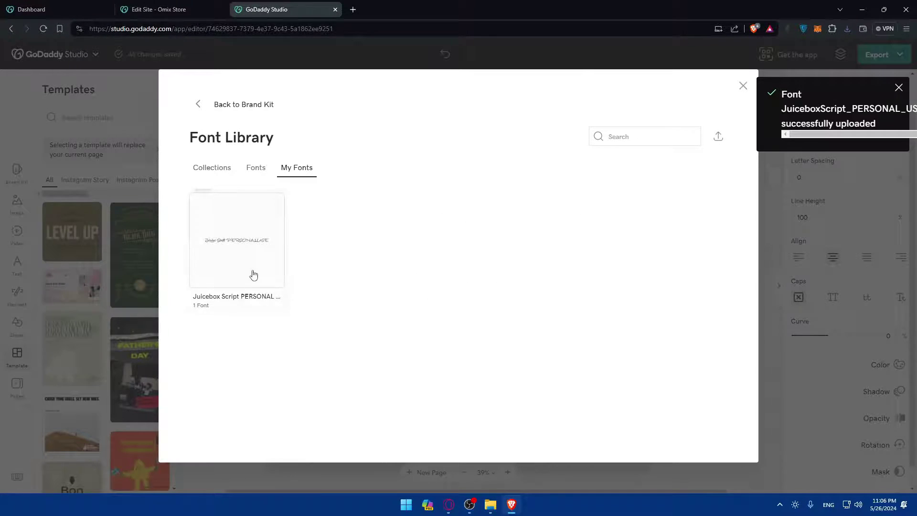
pyautogui.moveTo(237, 240)
pyautogui.click(231, 262)
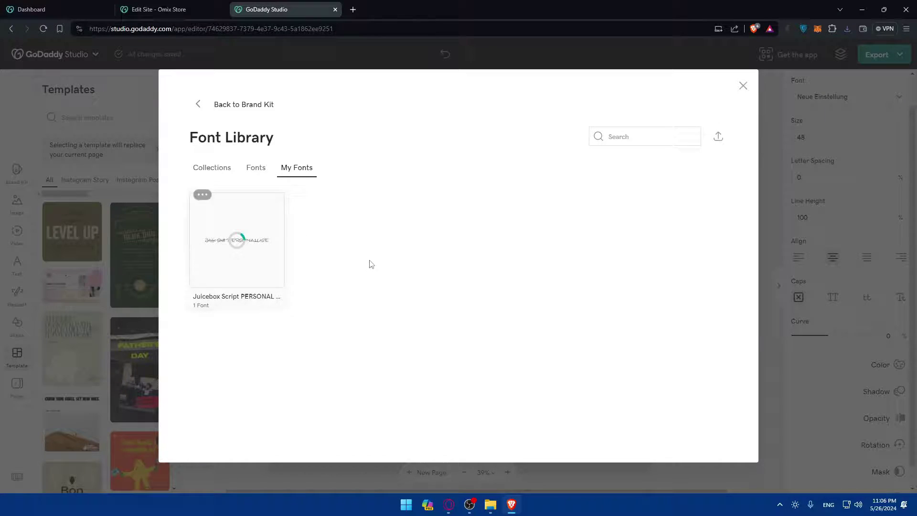
pyautogui.scroll(-3, 373, 236)
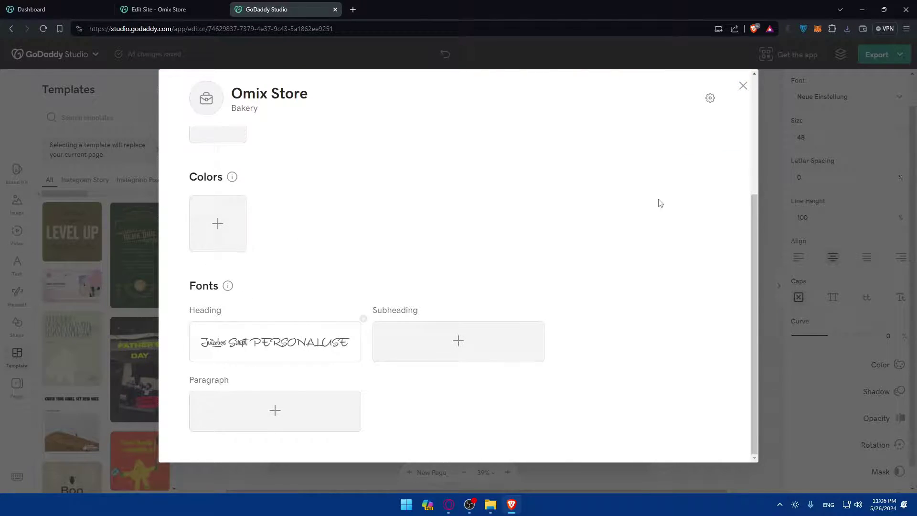
# - Apply the Juicebox Script Heading font to the canvas text layer
pyautogui.click(743, 85)
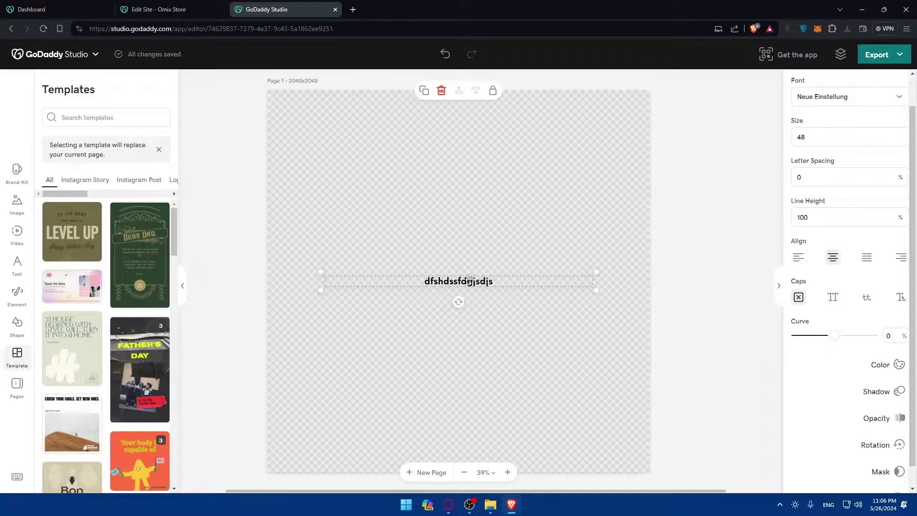
pyautogui.click(847, 96)
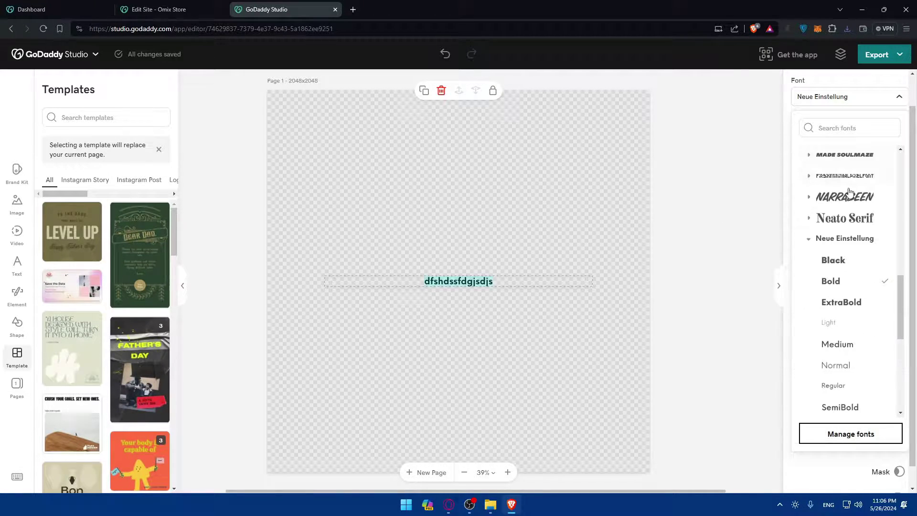
pyautogui.scroll(10, 849, 192)
pyautogui.click(846, 182)
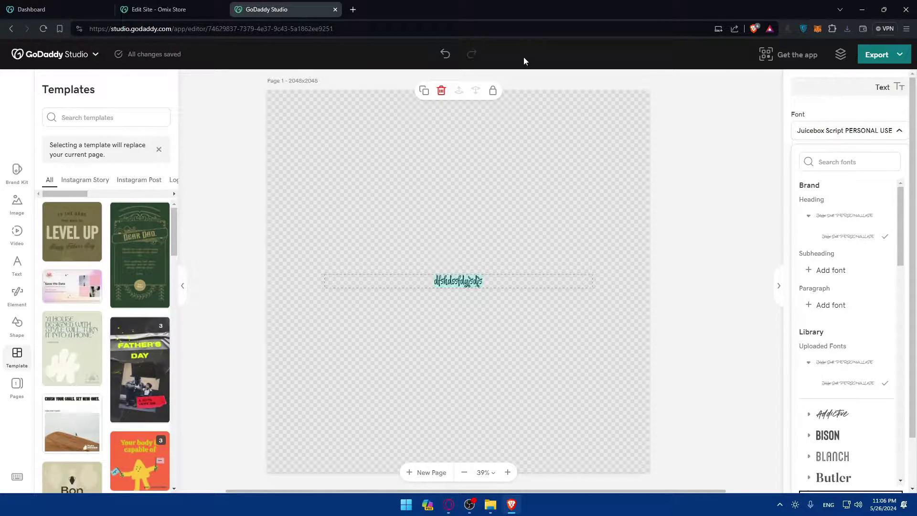
pyautogui.click(876, 55)
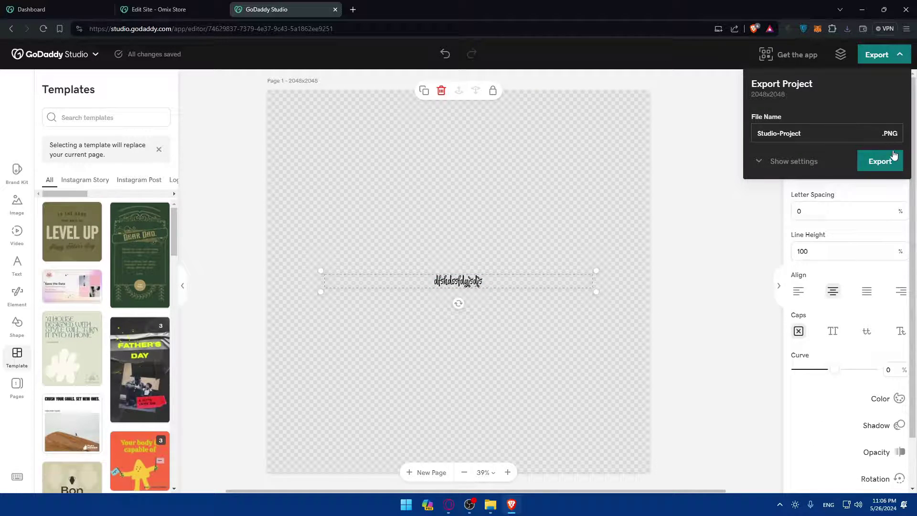
# - Reload the site editor and choose Great Vibes as the theme's Primary Font
pyautogui.click(335, 9)
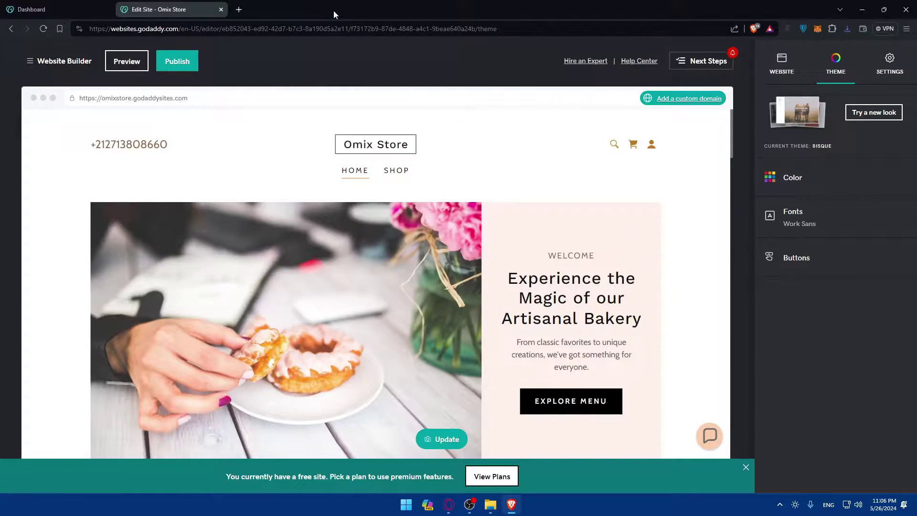
pyautogui.click(43, 29)
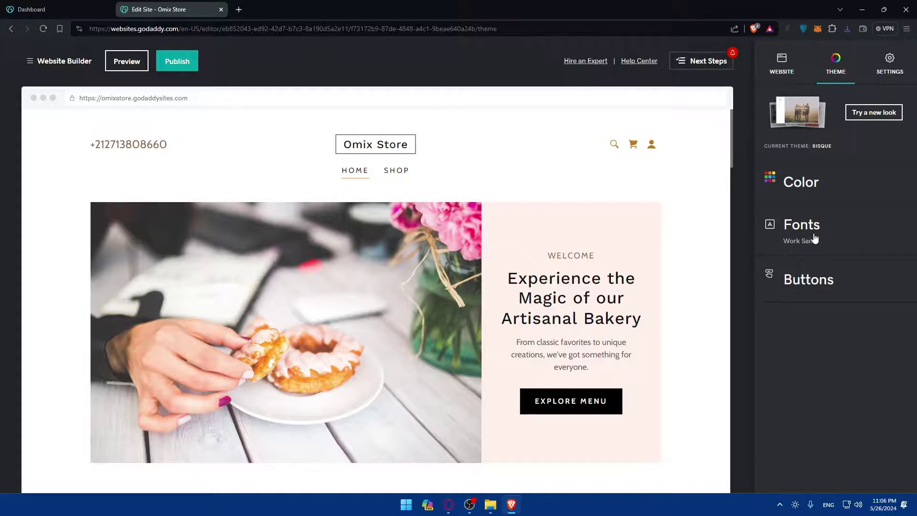
pyautogui.click(801, 229)
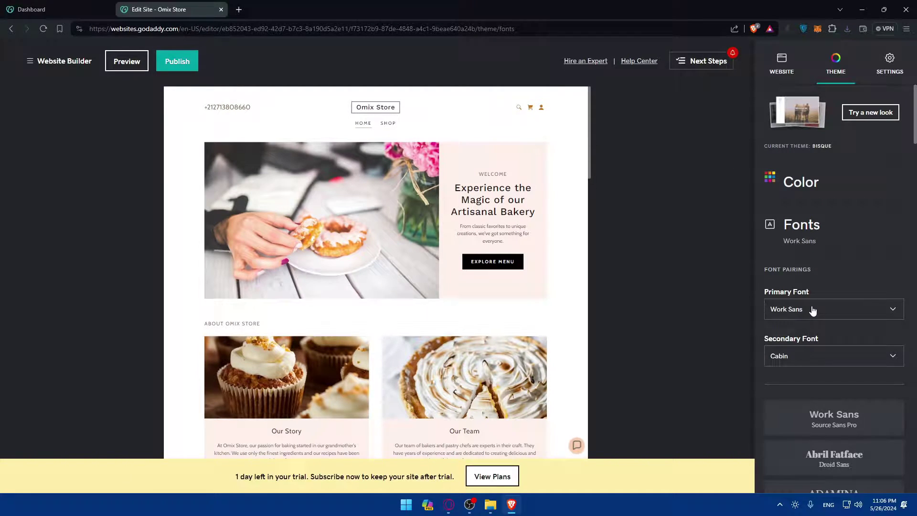
pyautogui.click(812, 310)
pyautogui.scroll(-3, 815, 344)
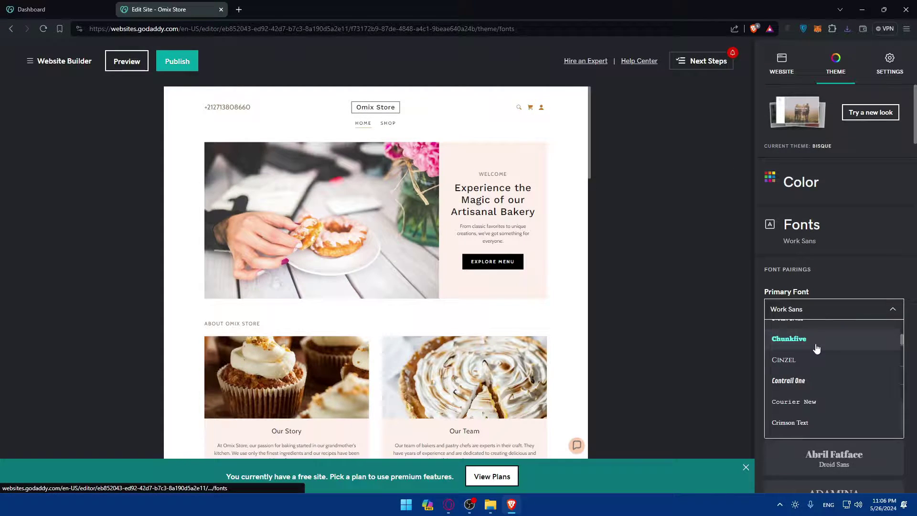
pyautogui.scroll(-3, 816, 348)
pyautogui.scroll(-3, 820, 355)
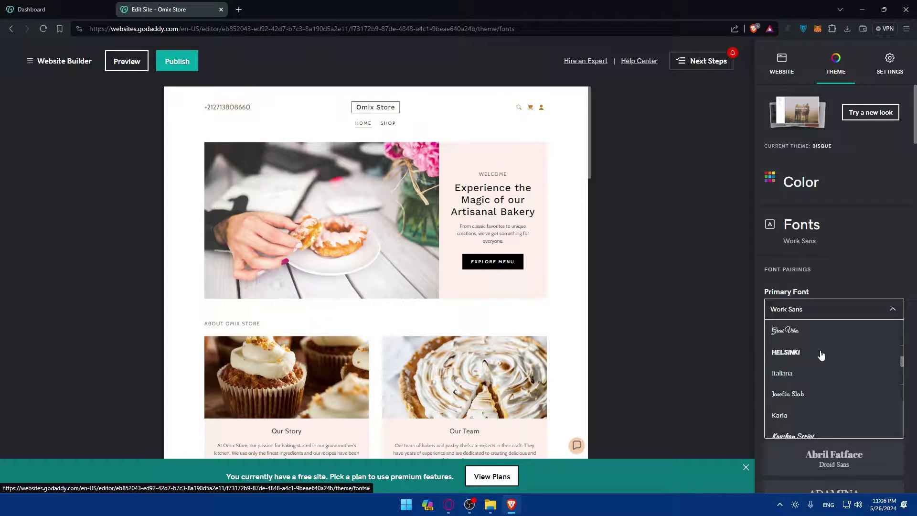
pyautogui.click(787, 330)
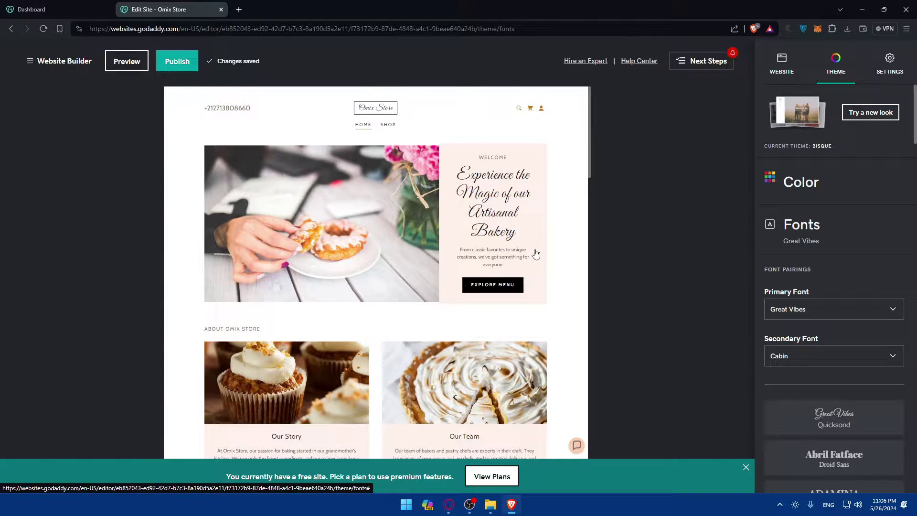
pyautogui.scroll(-3, 821, 333)
pyautogui.scroll(-3, 848, 354)
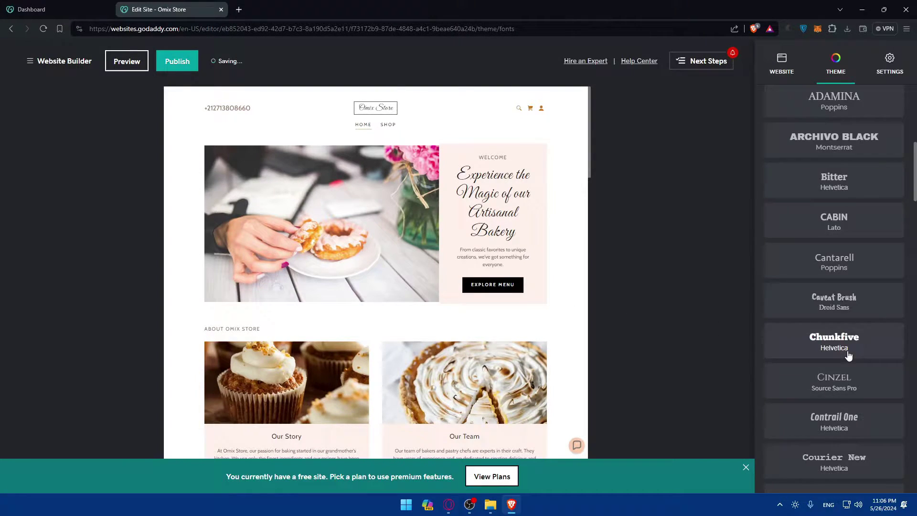
pyautogui.scroll(-5, 848, 354)
pyautogui.scroll(-5, 848, 354)
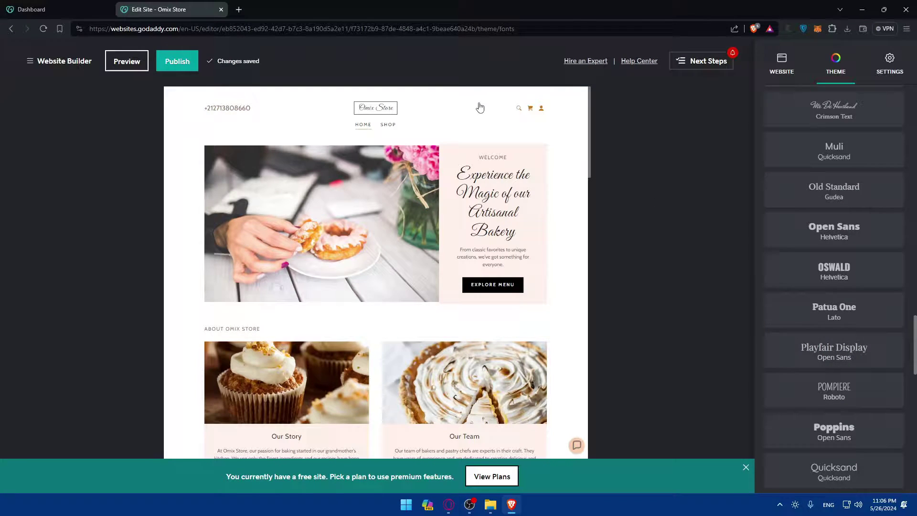
pyautogui.scroll(-5, 865, 215)
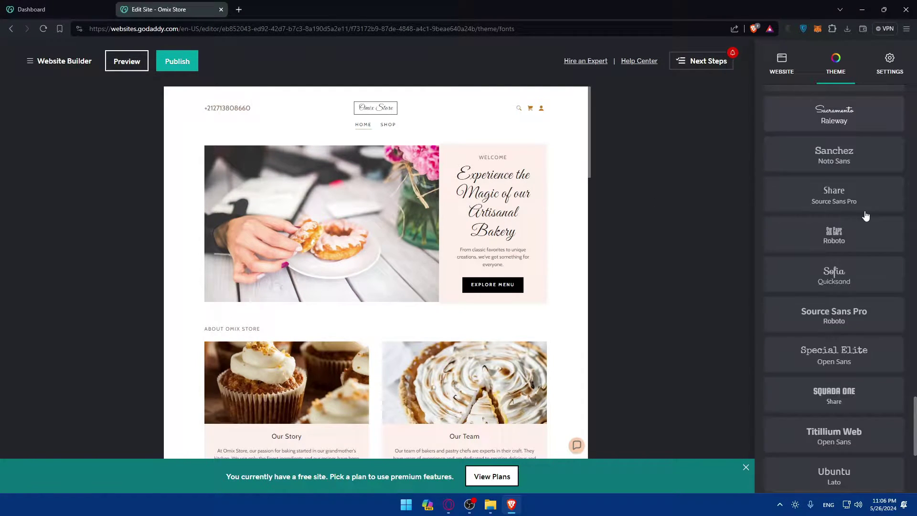
pyautogui.scroll(-3, 866, 215)
pyautogui.scroll(5, 853, 287)
pyautogui.scroll(8, 837, 286)
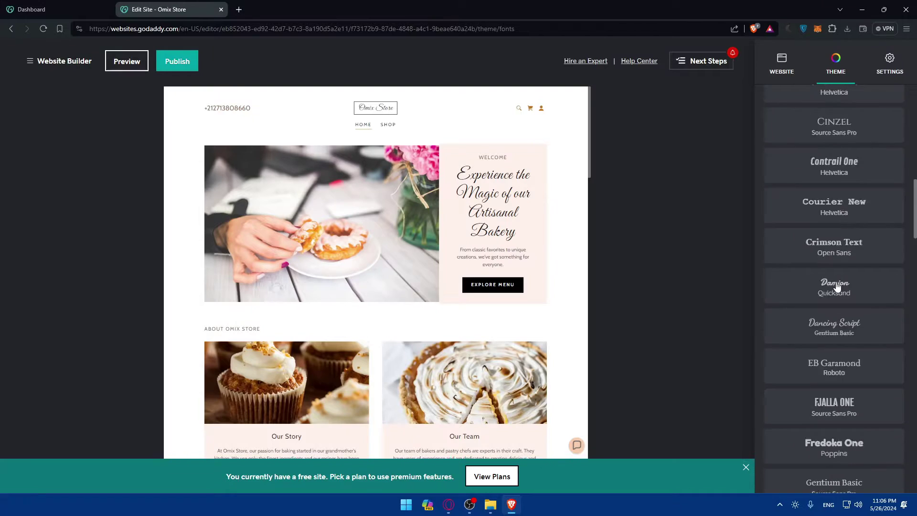
pyautogui.scroll(8, 837, 287)
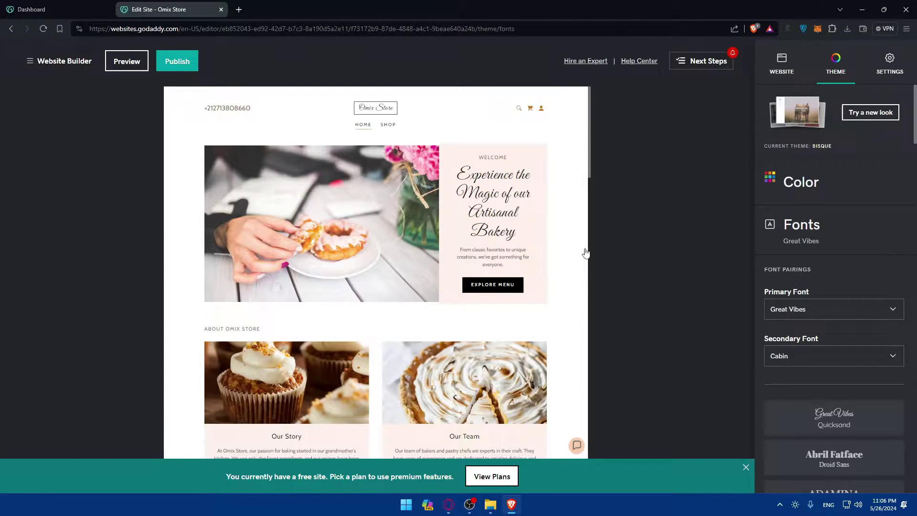